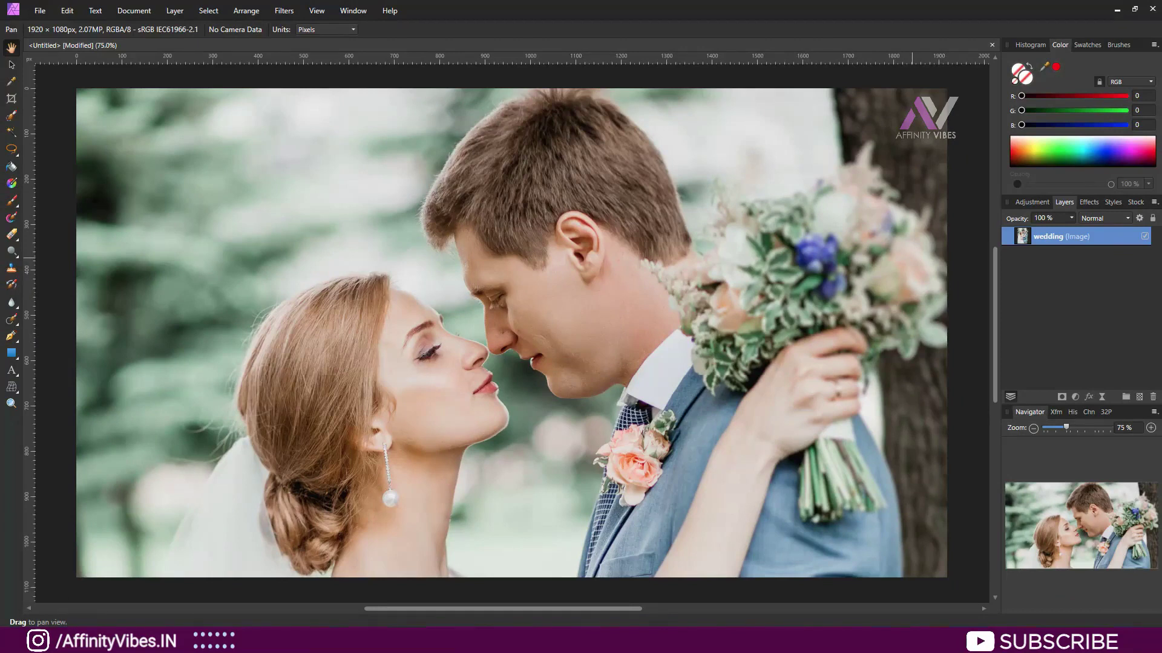
# Step: Select the wedding image layer and duplicate it
pyautogui.doubleClick(1048, 237)
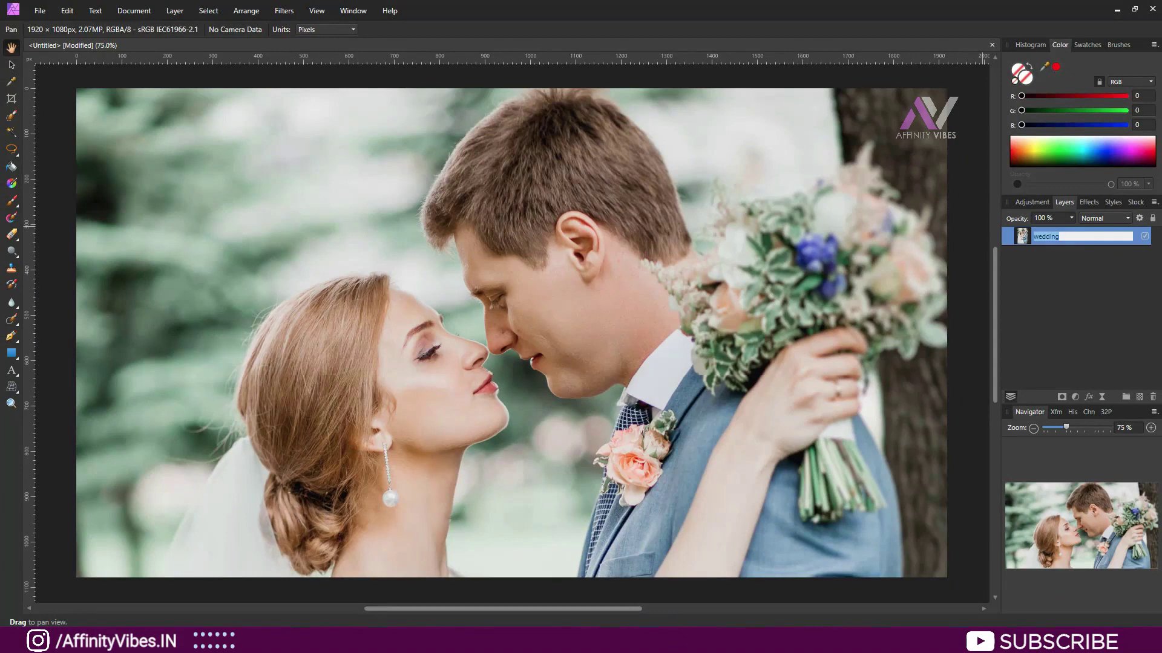
pyautogui.click(12, 65)
pyautogui.click(1024, 237)
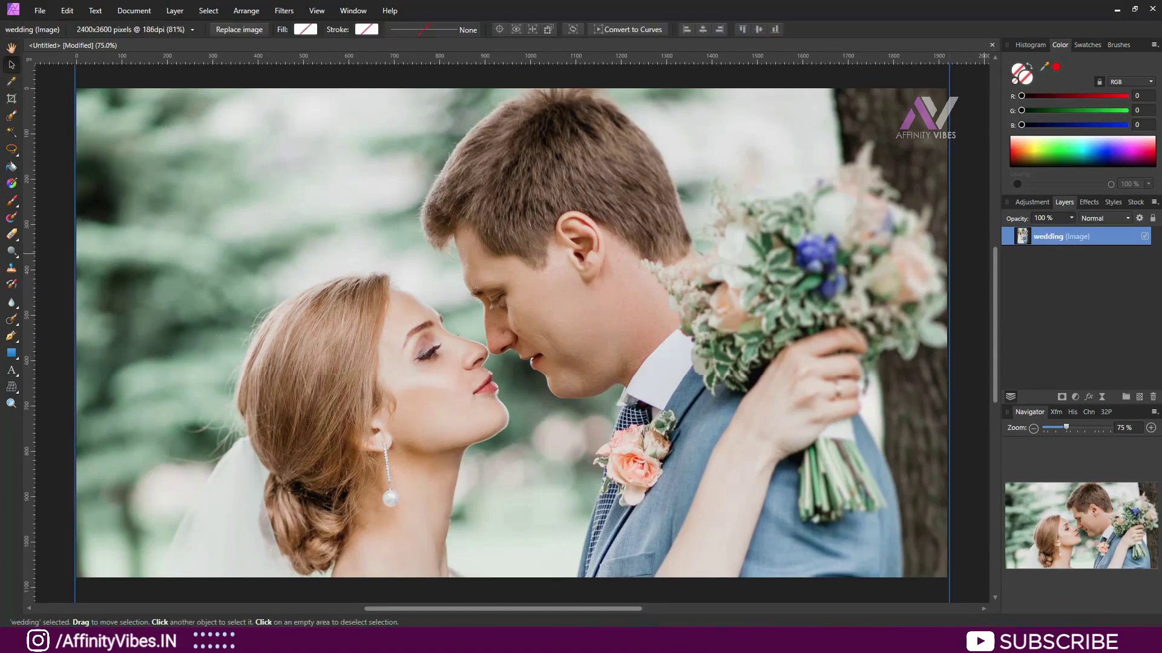
pyautogui.hotkey('ctrl', 'j')
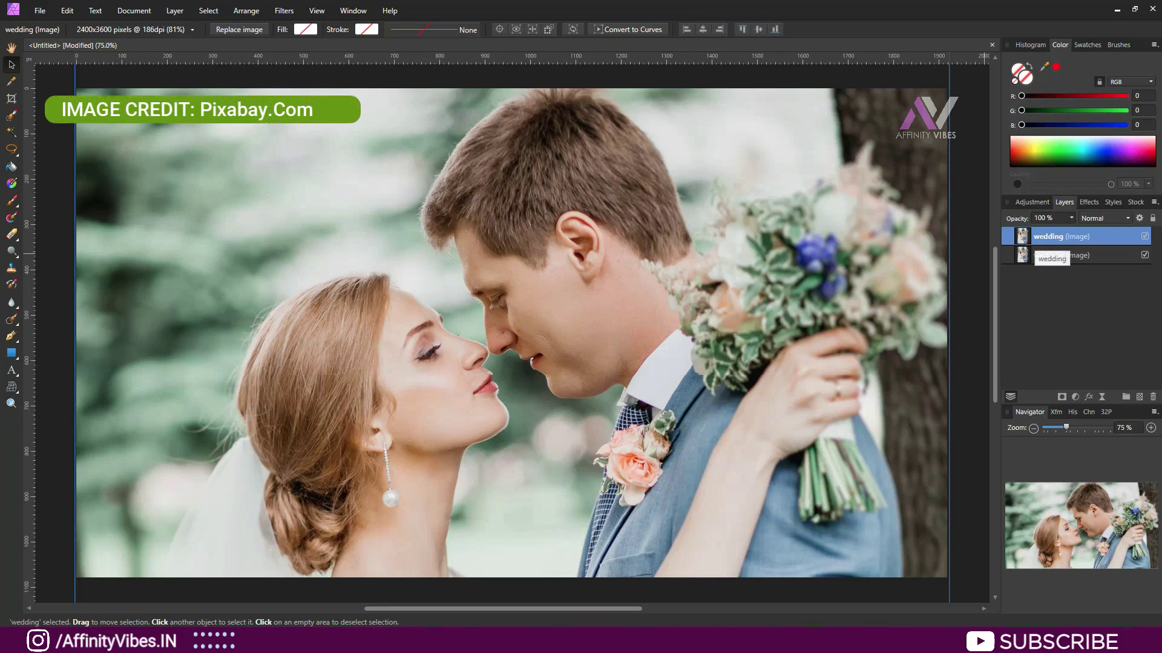
# Step: Rename the upper wedding layer to "color" and the lower one to "B-W"
pyautogui.doubleClick(1047, 236)
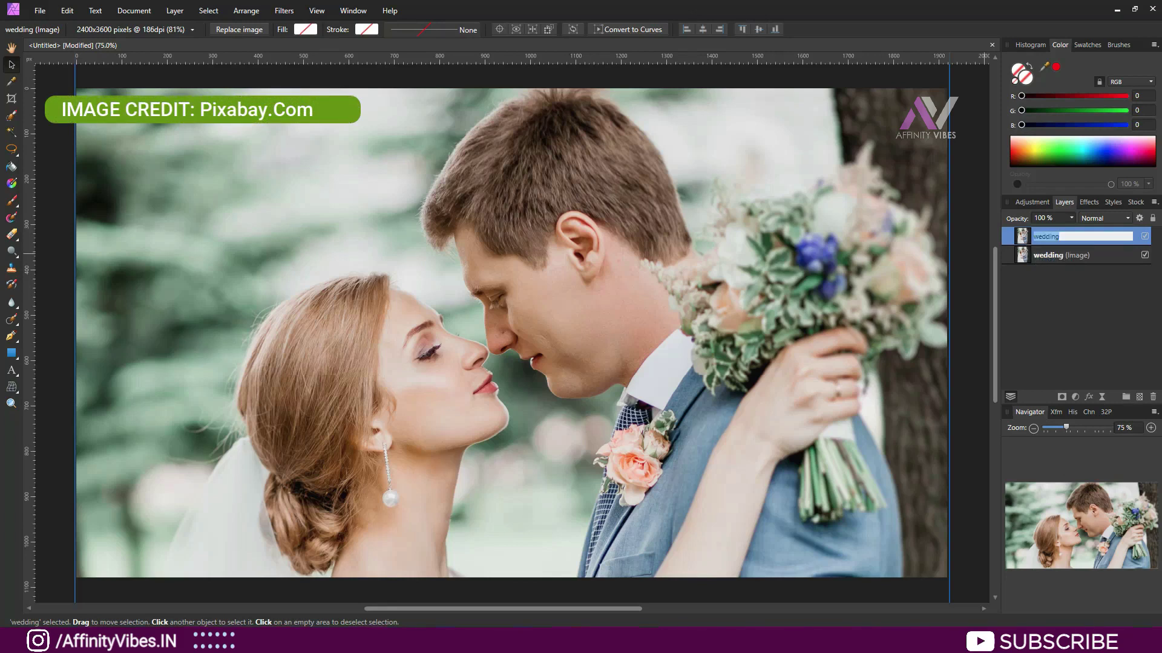
pyautogui.write('color')
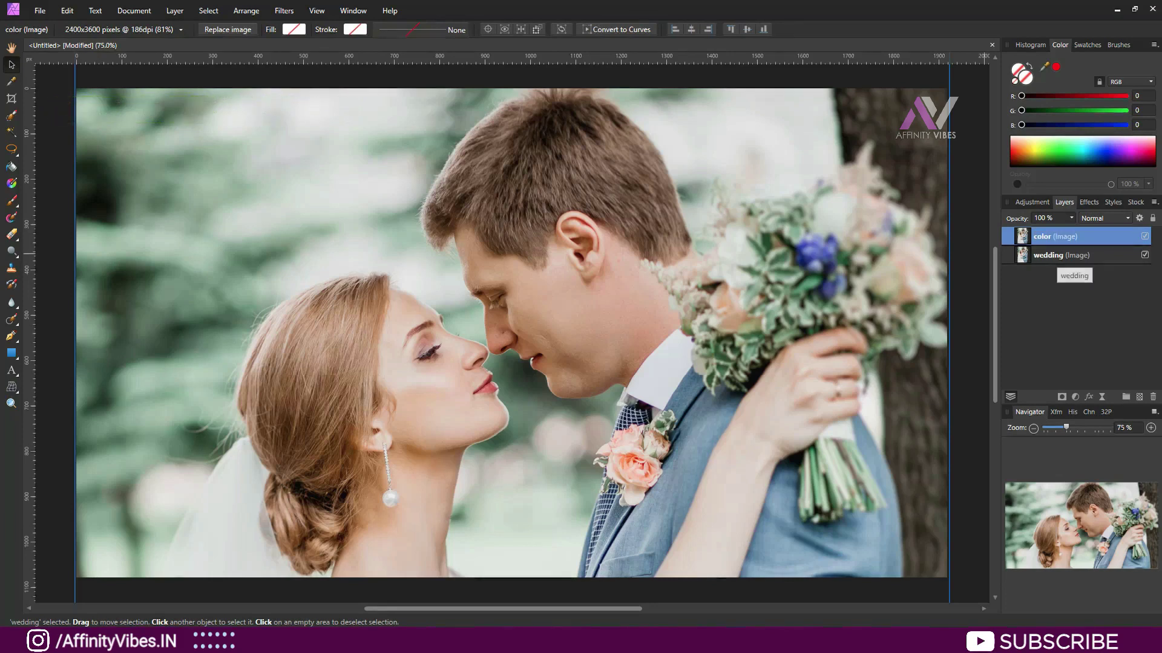
pyautogui.press('Tab')
pyautogui.write('B-W')
pyautogui.press('Return')
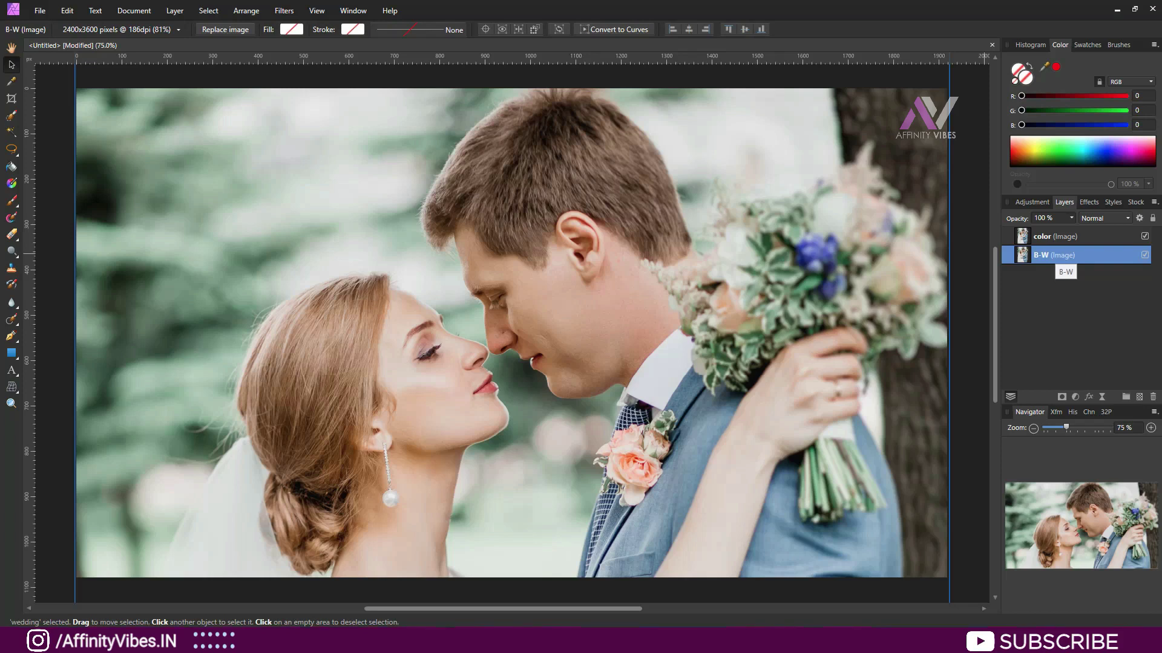
# Step: Hide the color layer and add a Black and White adjustment directly above the B-W layer, beneath the color layer
pyautogui.click(1144, 236)
pyautogui.click(1054, 236)
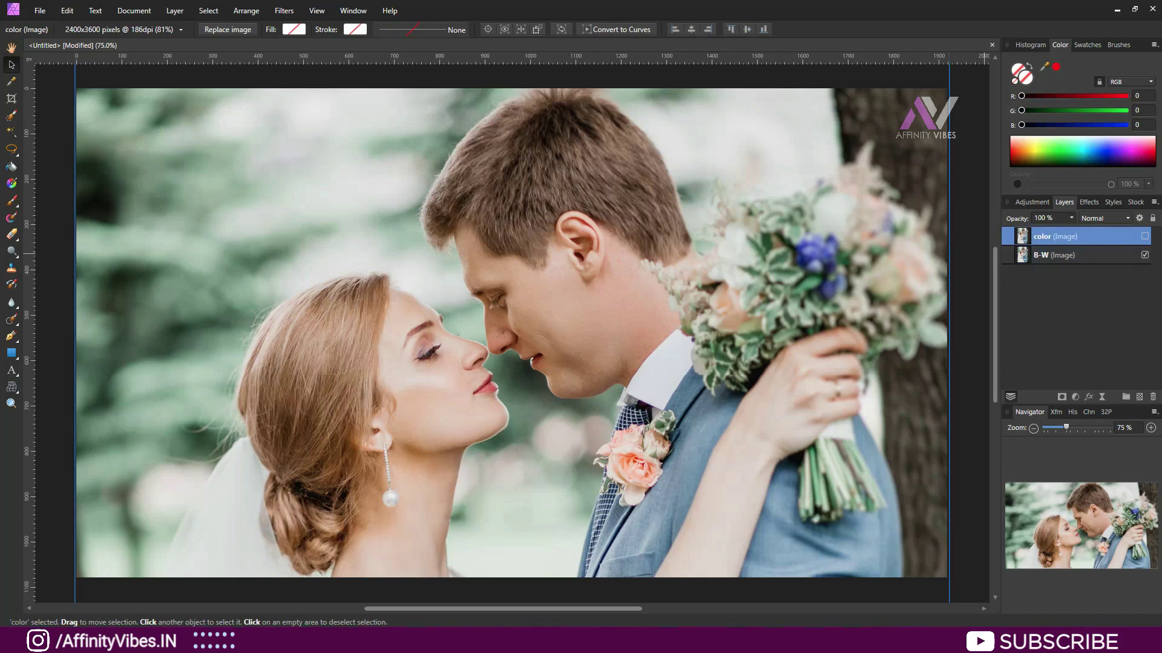
pyautogui.click(1042, 255)
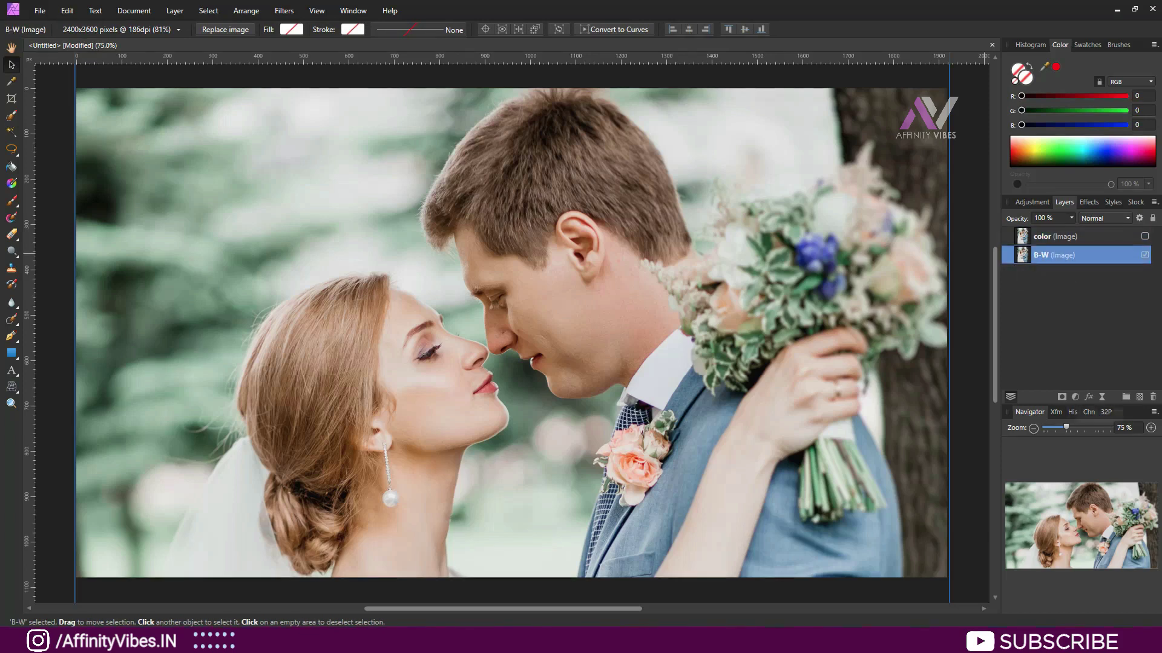
pyautogui.click(1075, 396)
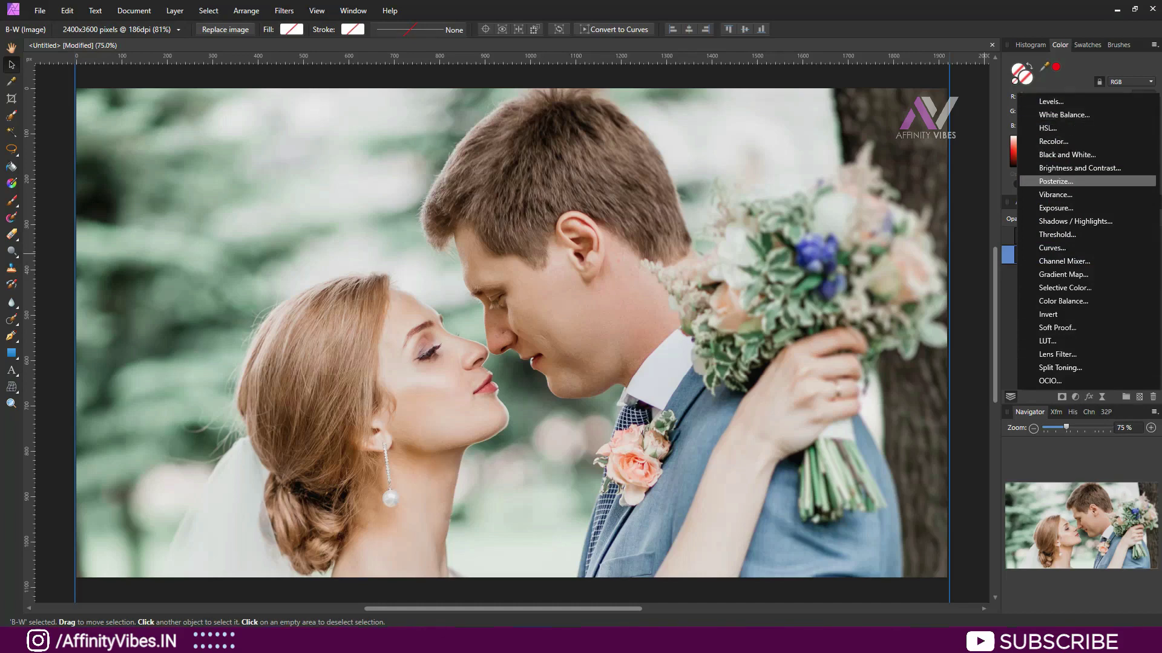
pyautogui.click(1066, 154)
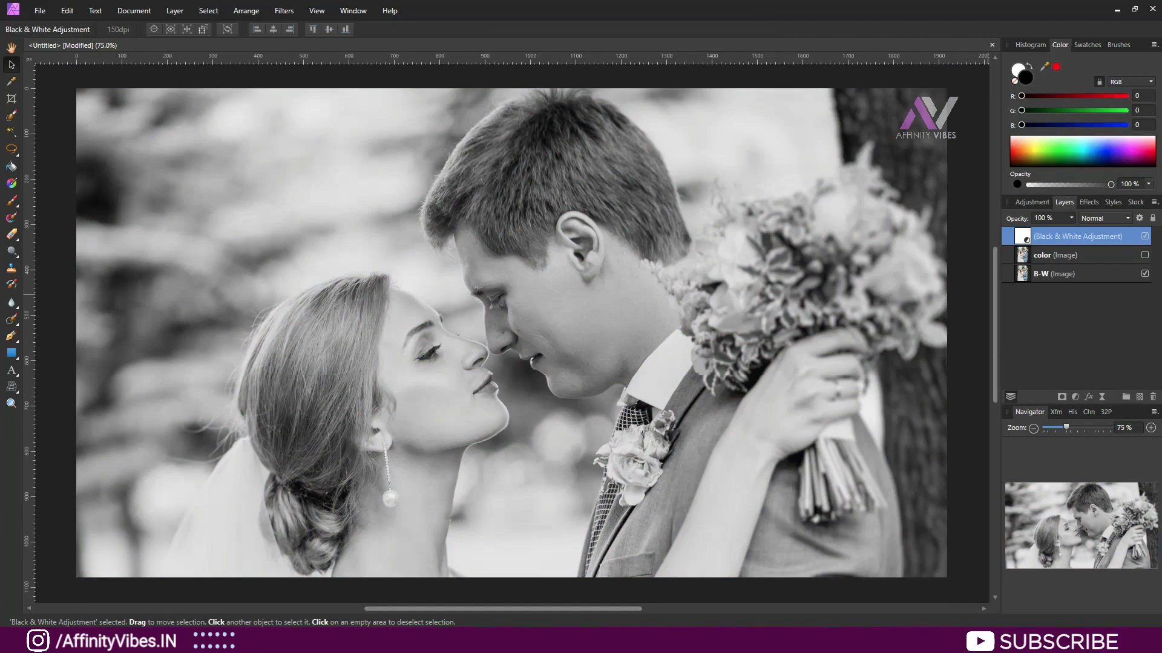
pyautogui.hotkey('ctrl', '[')
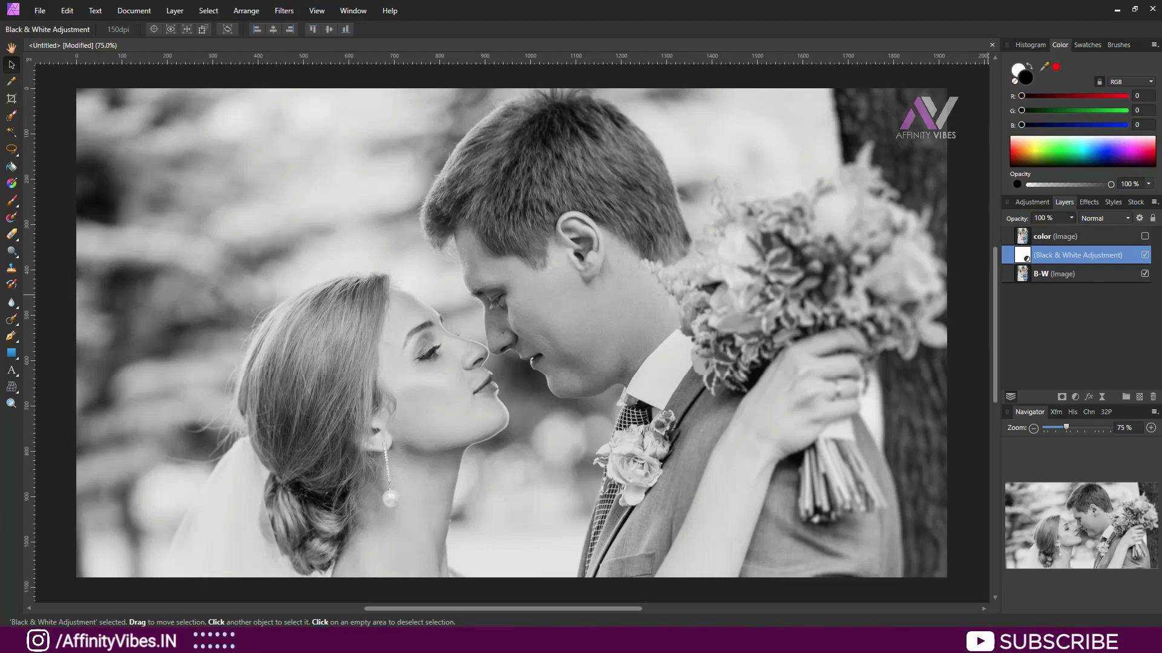
# Step: Show the color layer again and draw a large black rectangle without a stroke over the couple's faces
pyautogui.click(1054, 236)
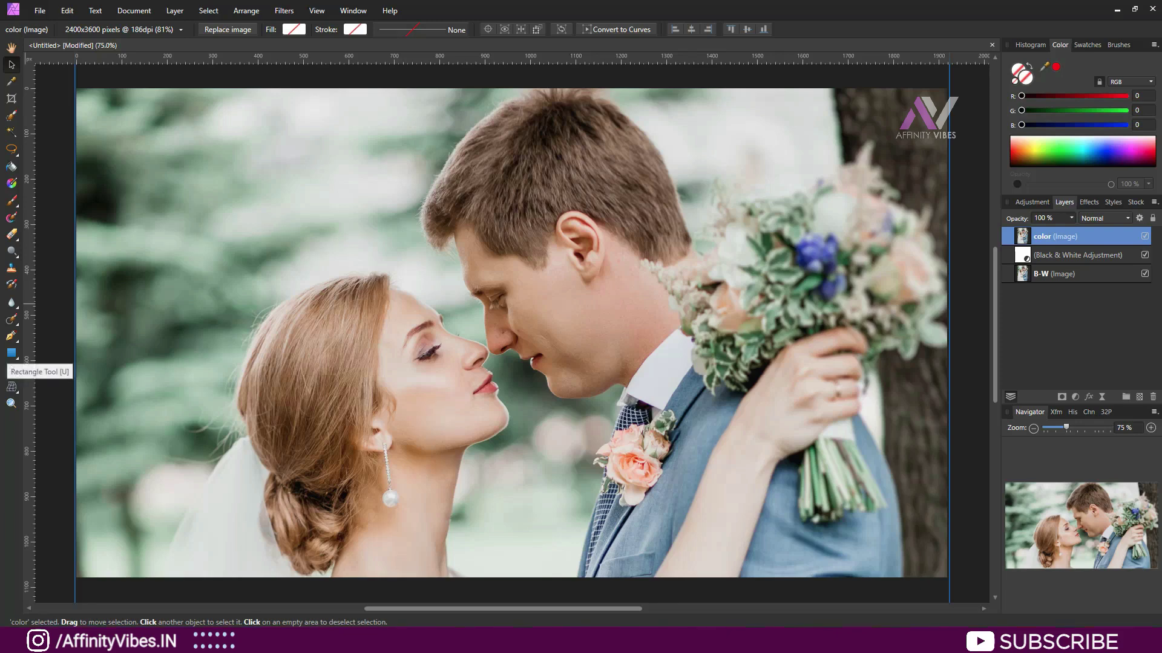
pyautogui.click(11, 353)
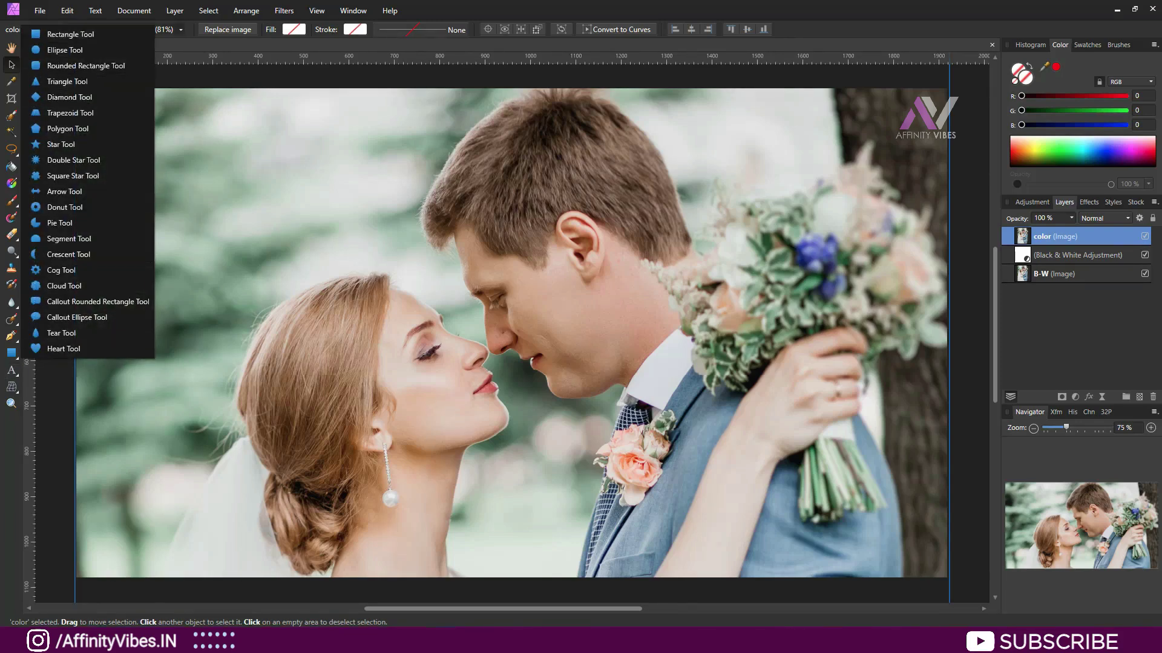
pyautogui.click(71, 33)
pyautogui.moveTo(228, 193); pyautogui.dragTo(808, 479)
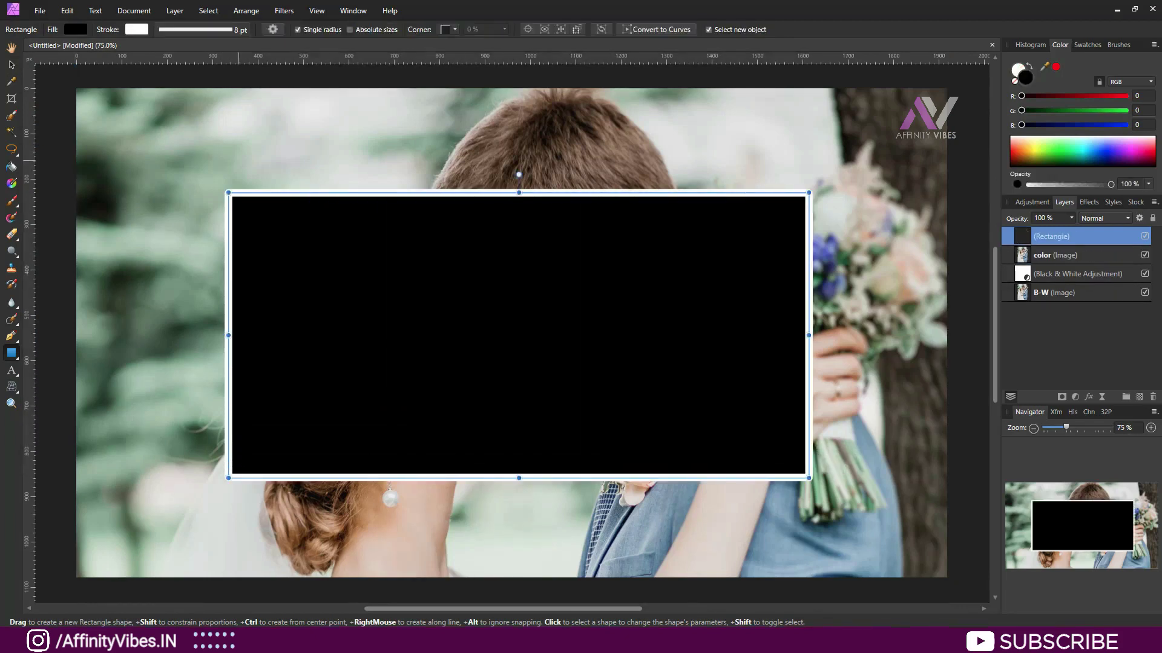
pyautogui.click(136, 29)
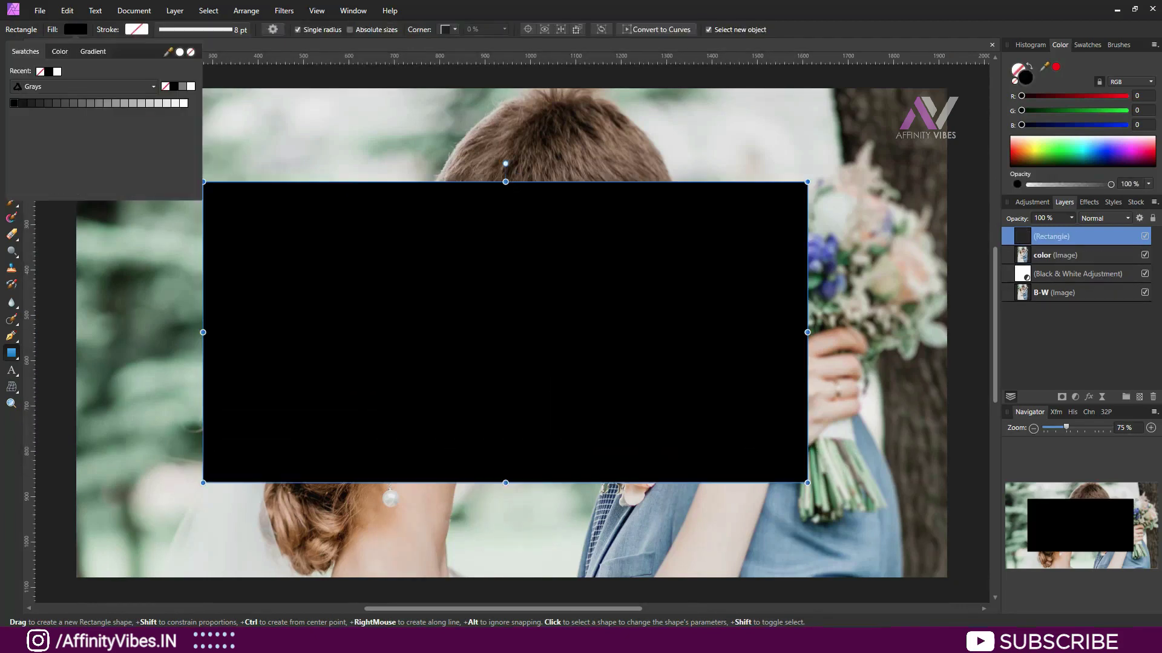
pyautogui.press('Escape')
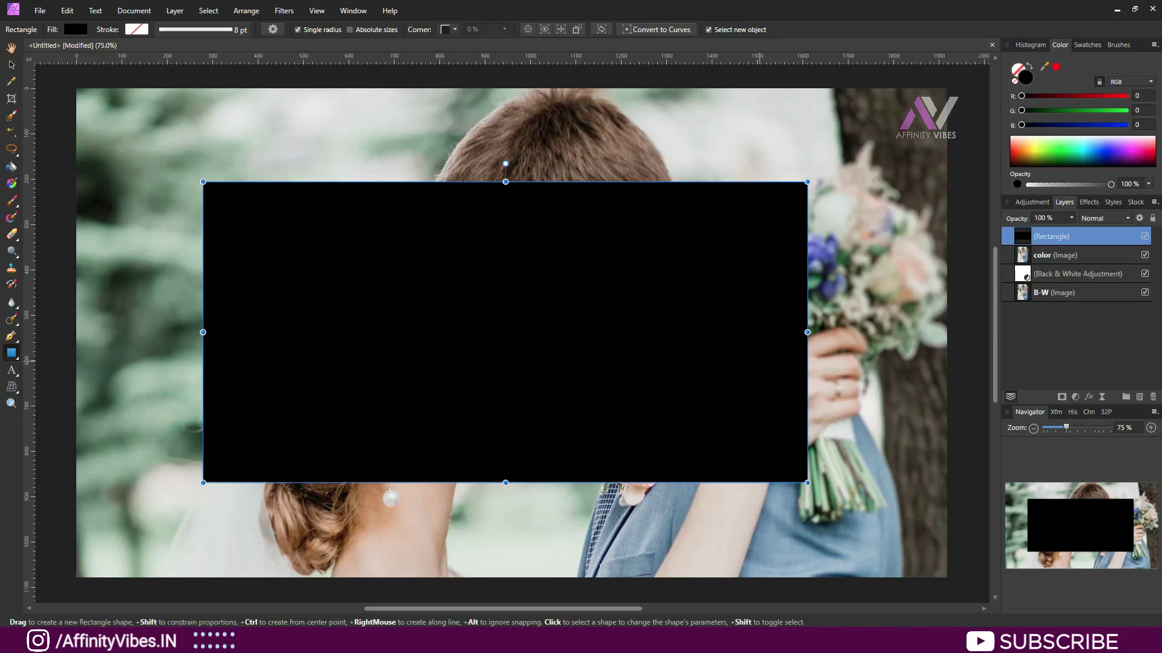
# Step: Lower the rectangle's opacity to 50% and tilt it slightly counterclockwise over the couple
pyautogui.click(1070, 218)
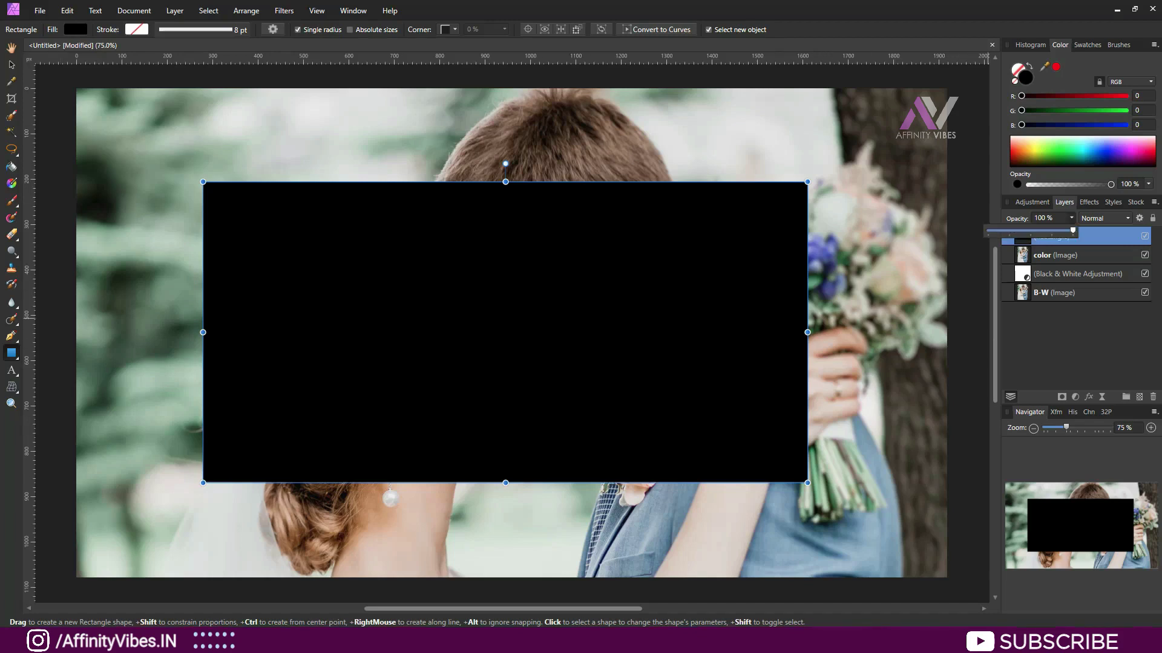
pyautogui.moveTo(1073, 230); pyautogui.dragTo(1031, 230)
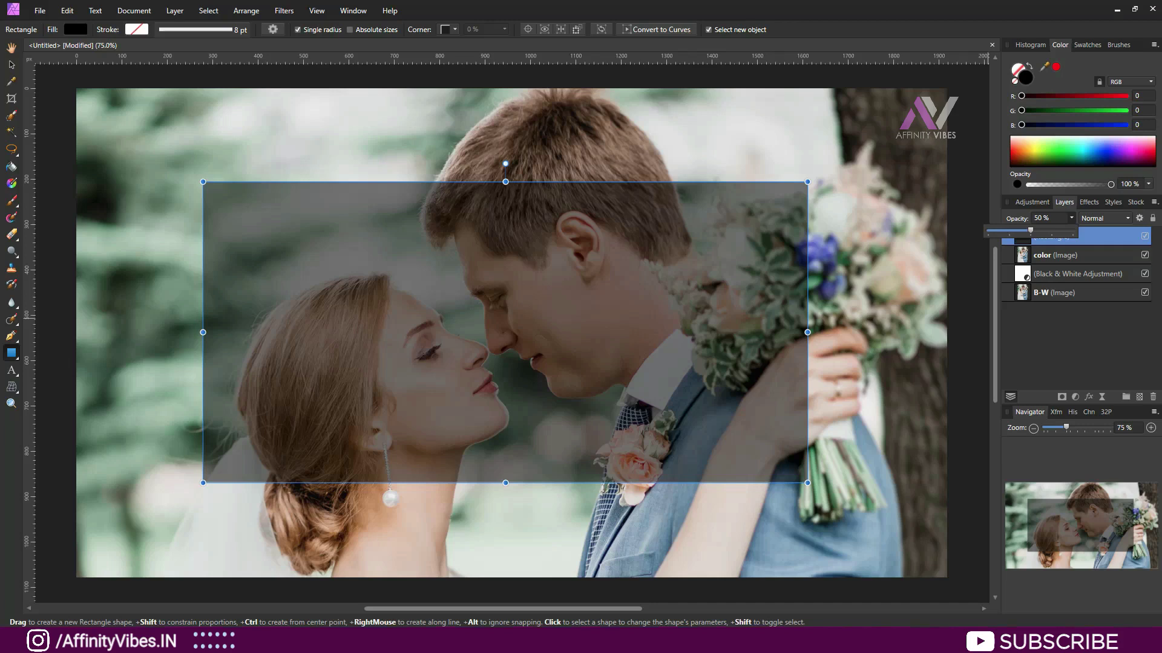
pyautogui.press('Escape')
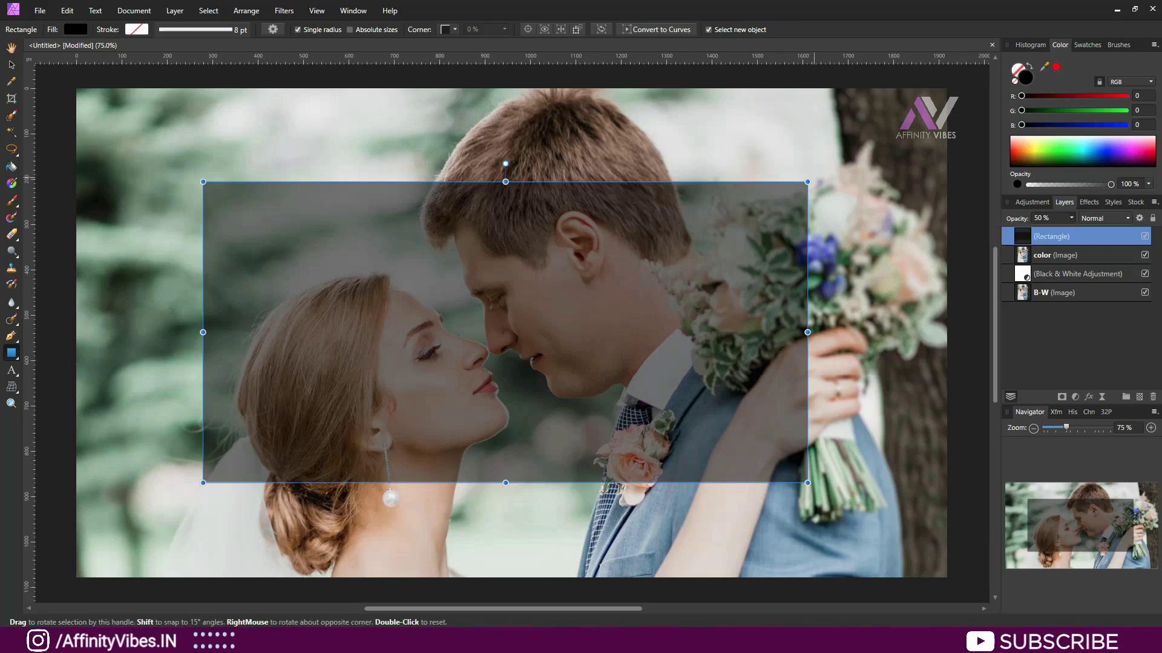
pyautogui.moveTo(506, 164); pyautogui.dragTo(504, 324)
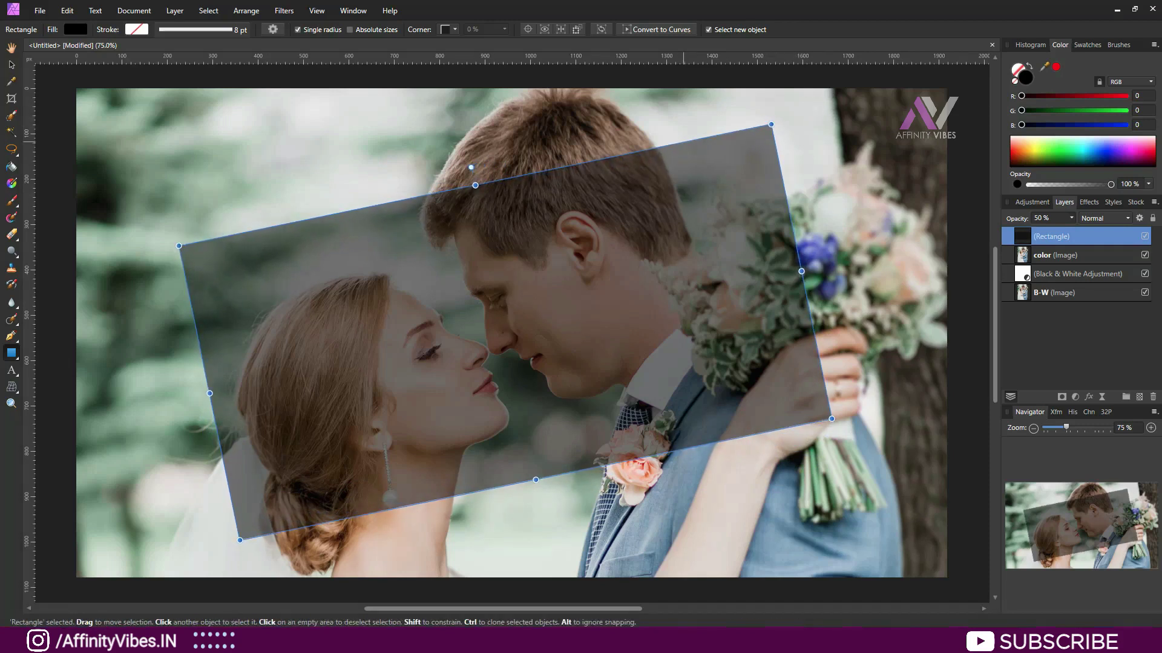
# Step: Move and enlarge the tilted rectangle so it frames both faces and part of the bouquet
pyautogui.click(11, 65)
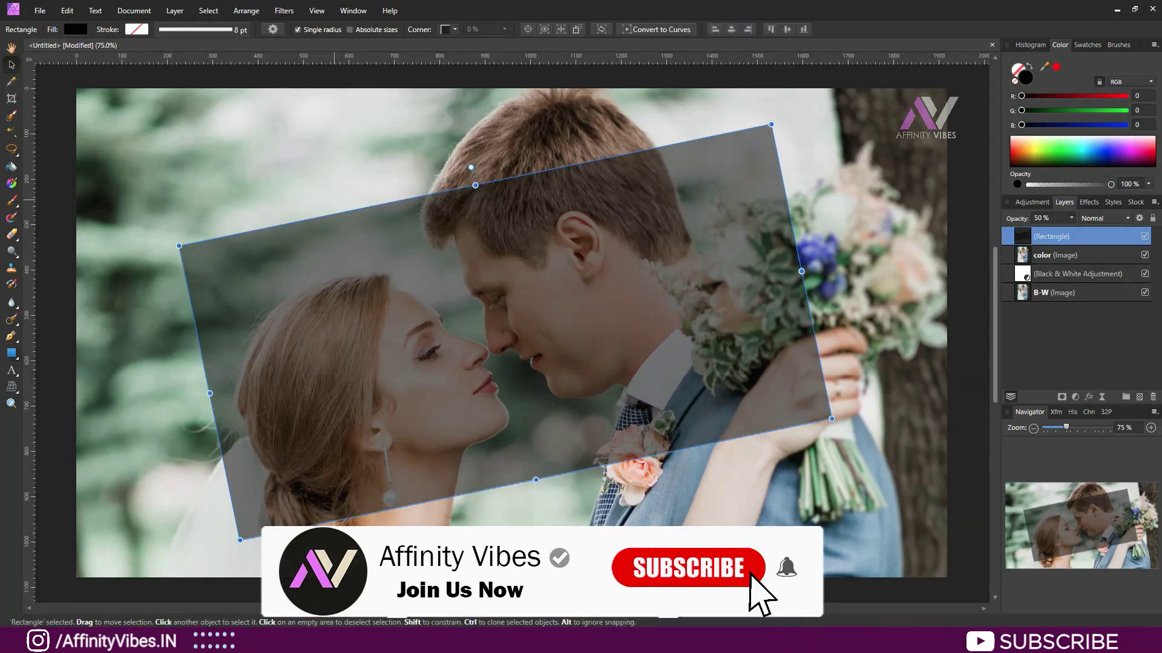
pyautogui.moveTo(505, 332); pyautogui.dragTo(478, 336)
pyautogui.moveTo(804, 423); pyautogui.dragTo(826, 436)
pyautogui.moveTo(457, 187); pyautogui.dragTo(453, 172)
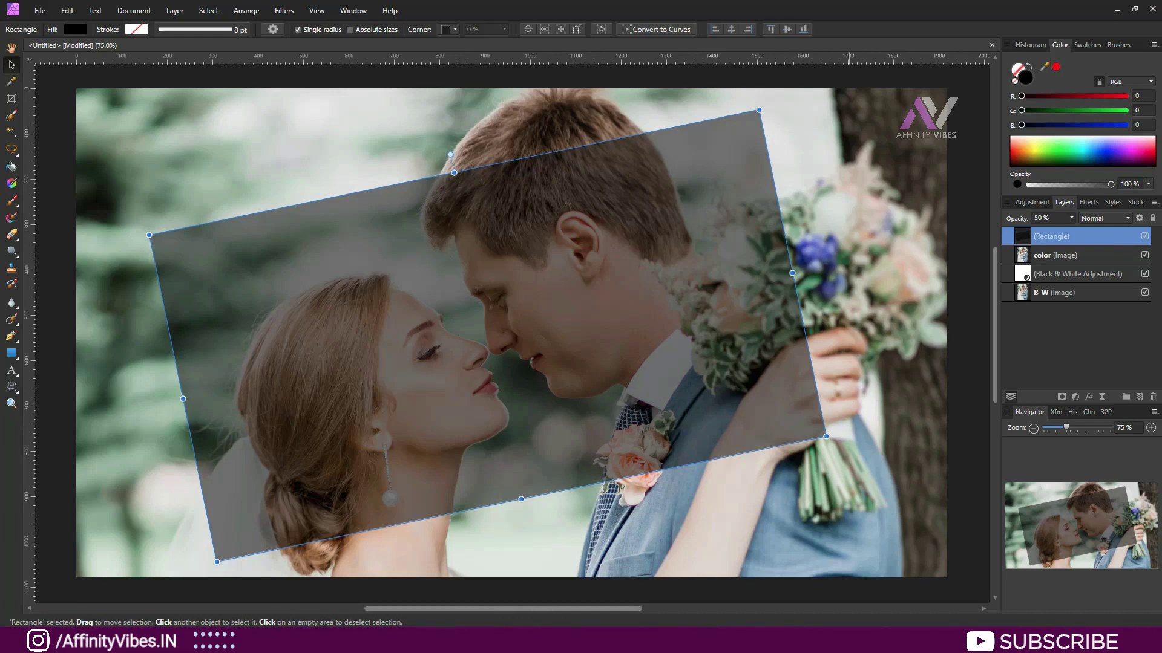
pyautogui.click(849, 182)
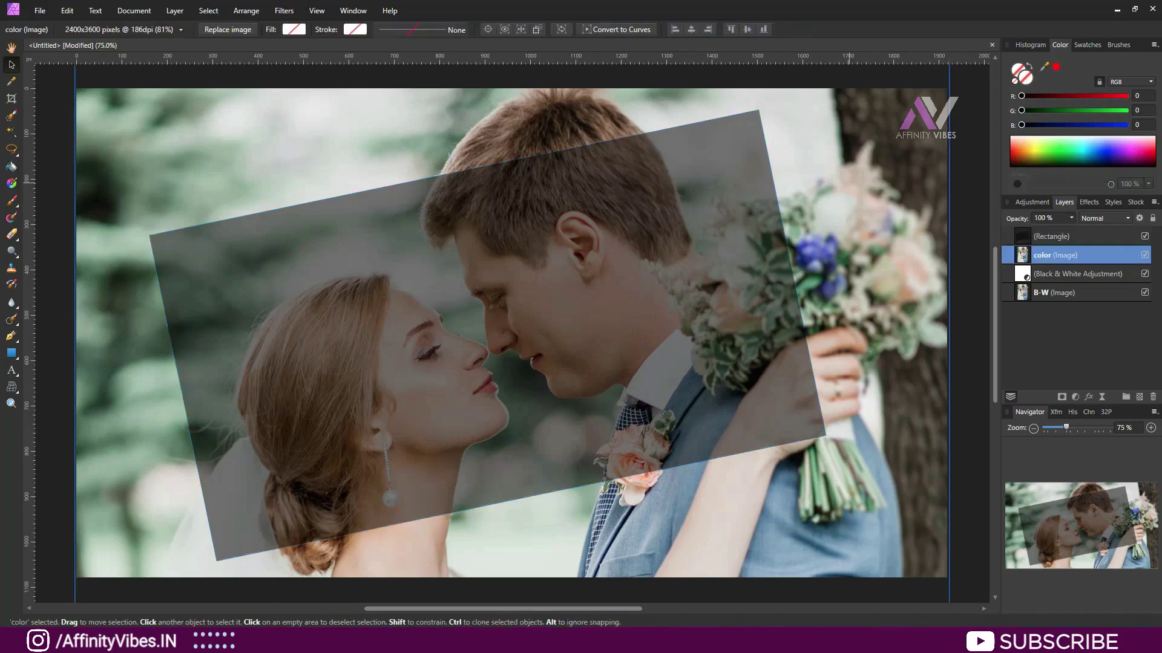
# Step: Set the rectangle's opacity to 100% and clip the color image inside the rectangle
pyautogui.click(1057, 236)
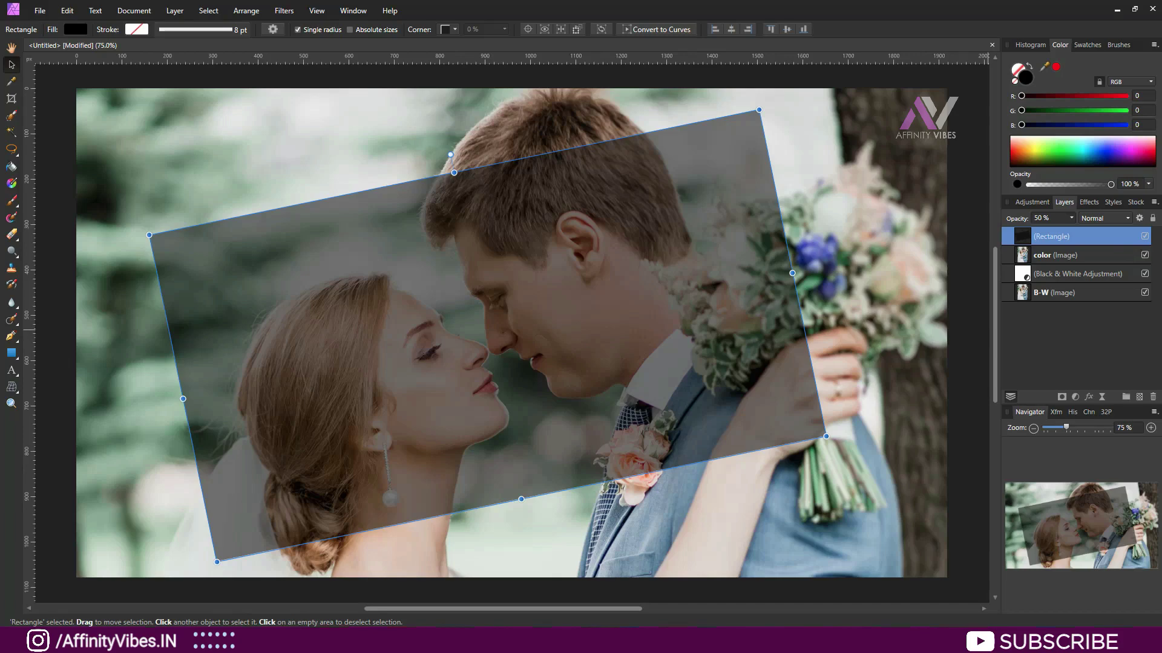
pyautogui.click(1071, 217)
pyautogui.moveTo(1073, 230); pyautogui.dragTo(1115, 230)
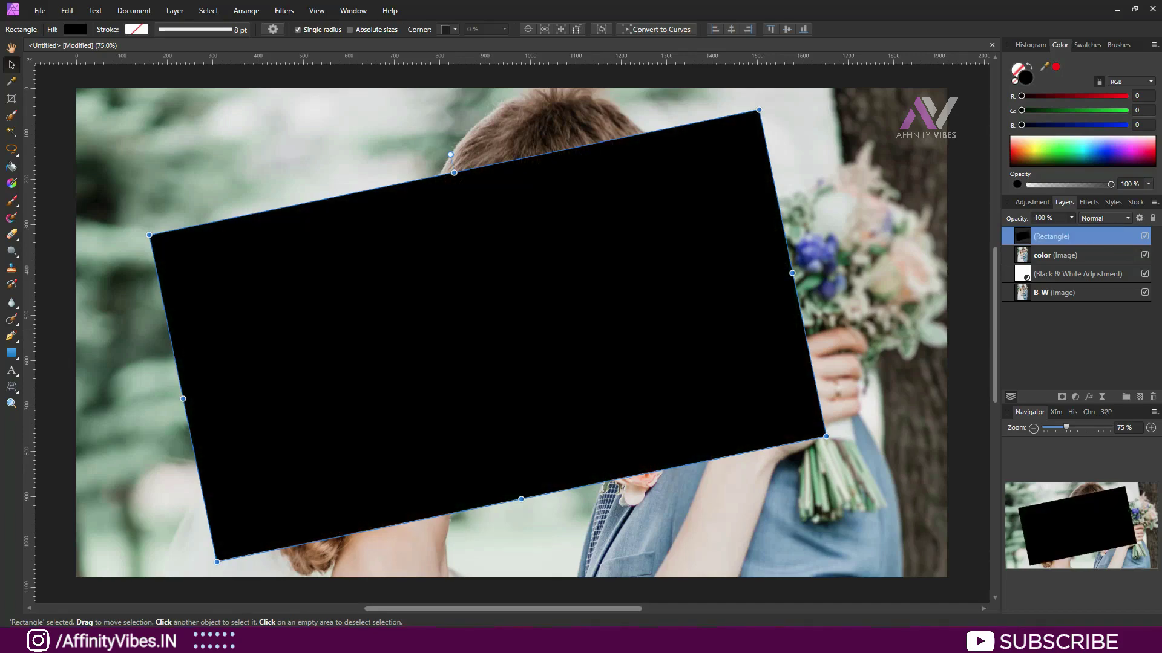
pyautogui.click(1042, 254)
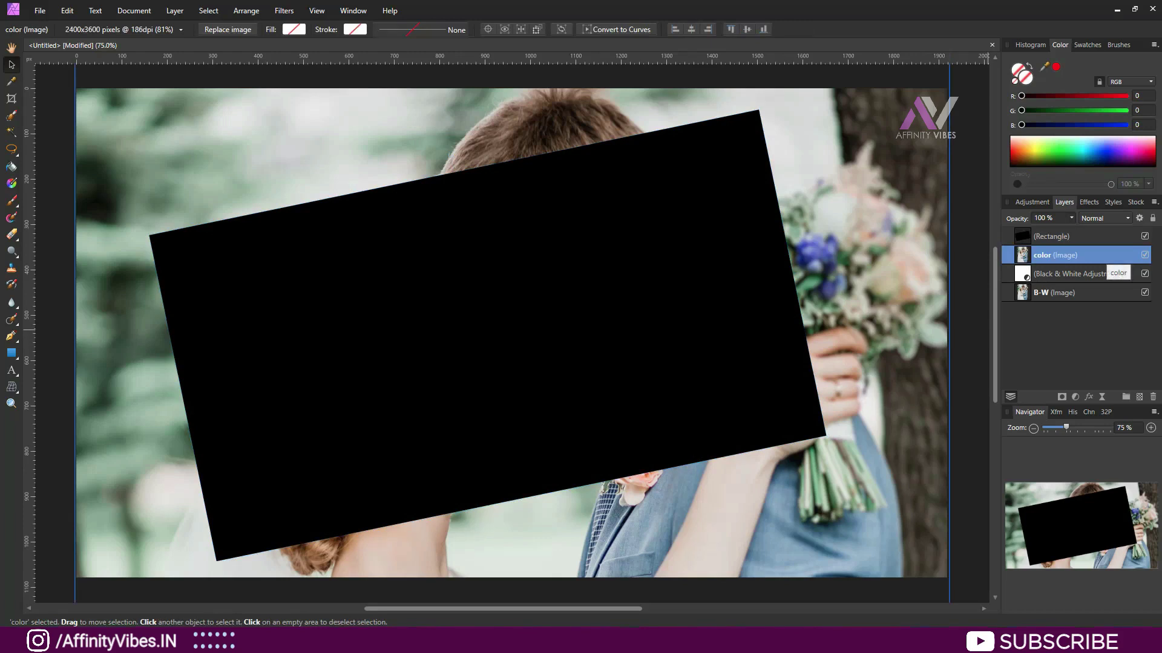
pyautogui.moveTo(1044, 274)
pyautogui.mouseDown()
pyautogui.moveTo(1043, 244)
pyautogui.moveTo(1025, 240)
pyautogui.mouseUp()
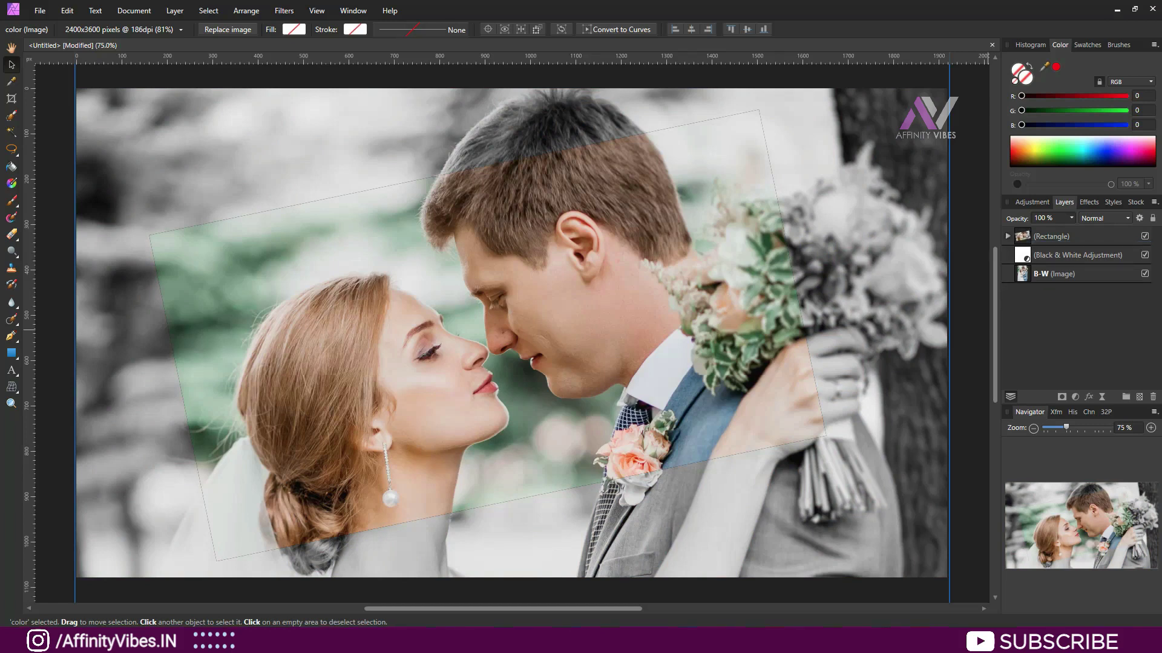
# Step: Give the rectangle containing the color image a white stroke
pyautogui.click(1051, 236)
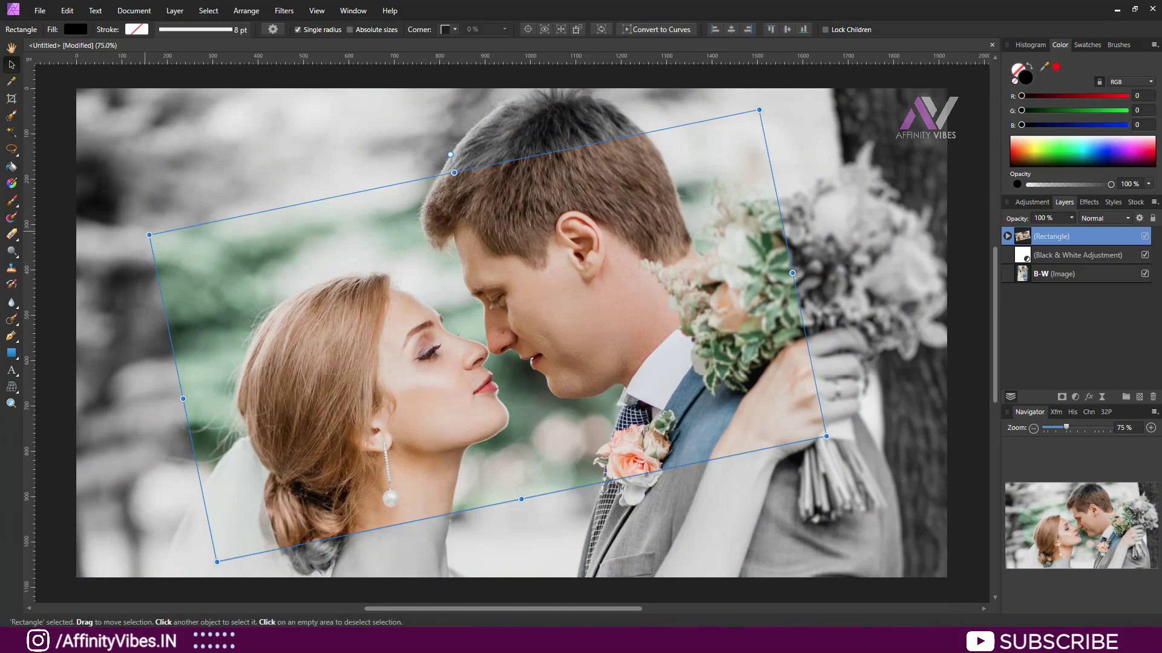
pyautogui.click(136, 29)
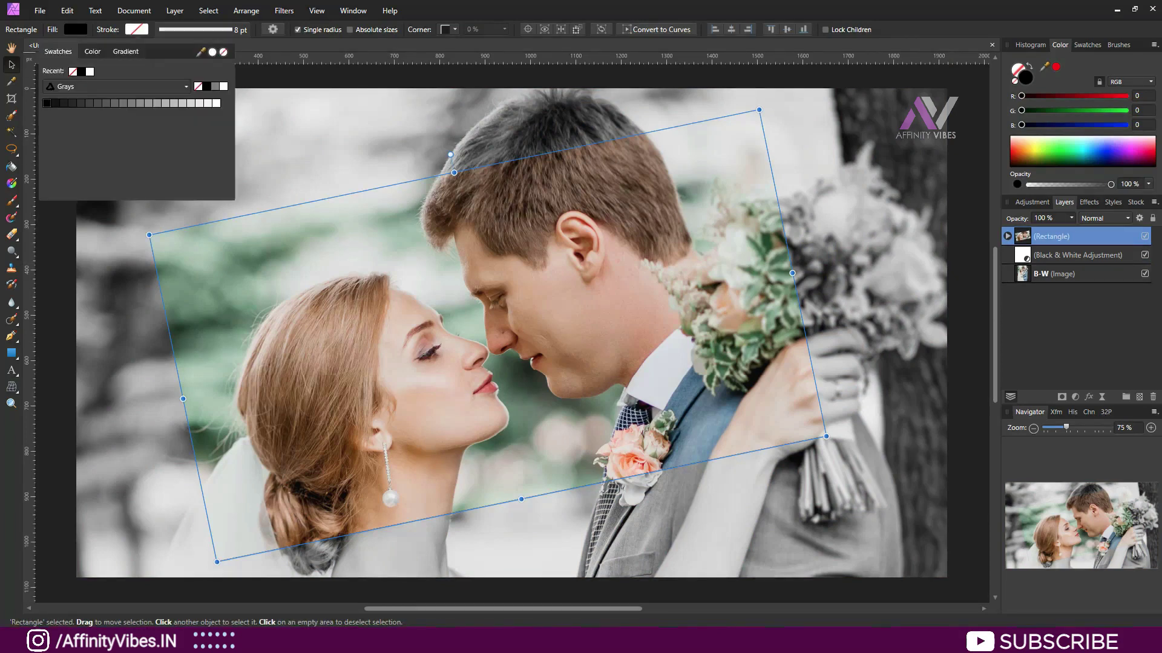
pyautogui.click(216, 103)
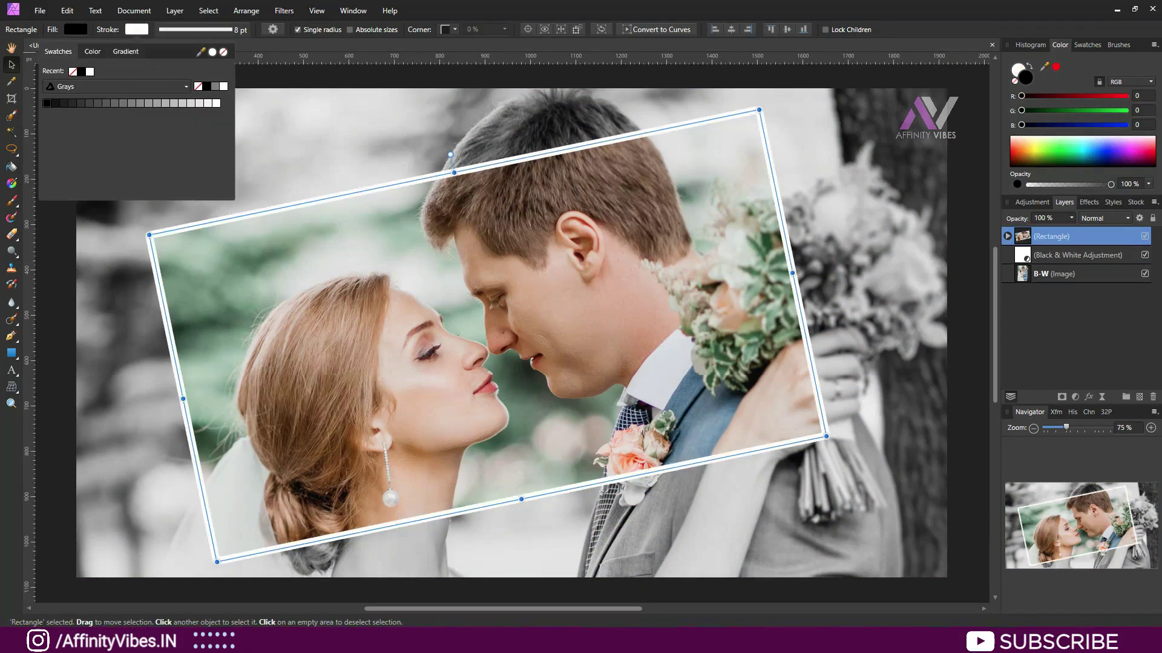
# Step: Set the width of the rectangle's white stroke to 7 pt
pyautogui.click(202, 29)
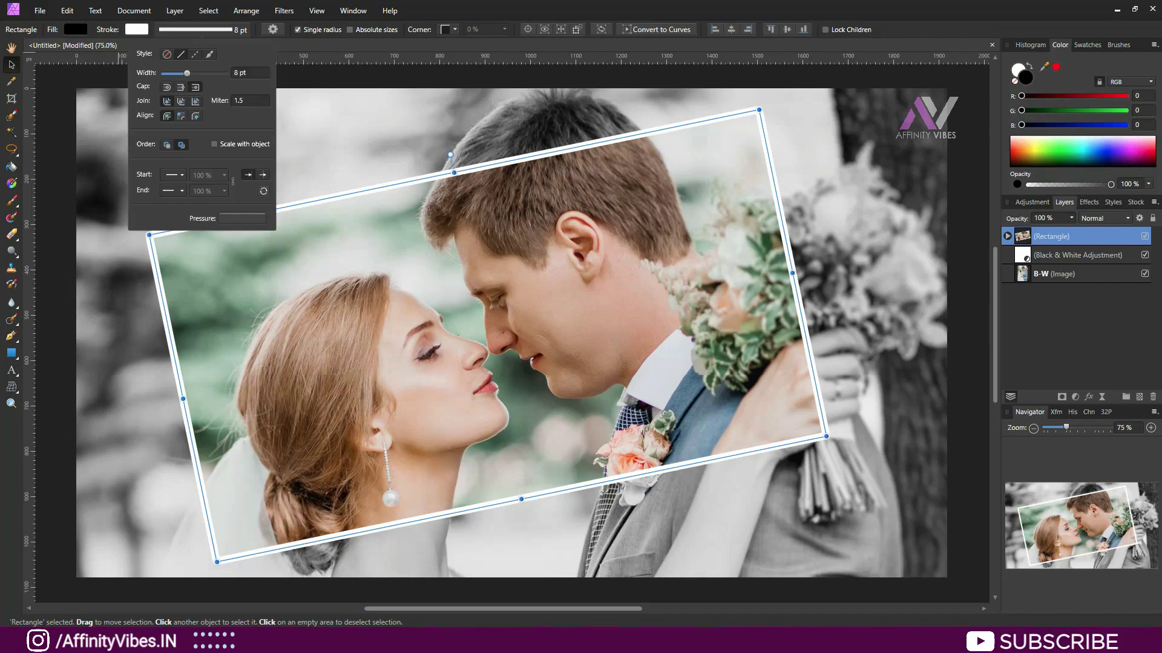
pyautogui.moveTo(187, 73); pyautogui.dragTo(169, 73)
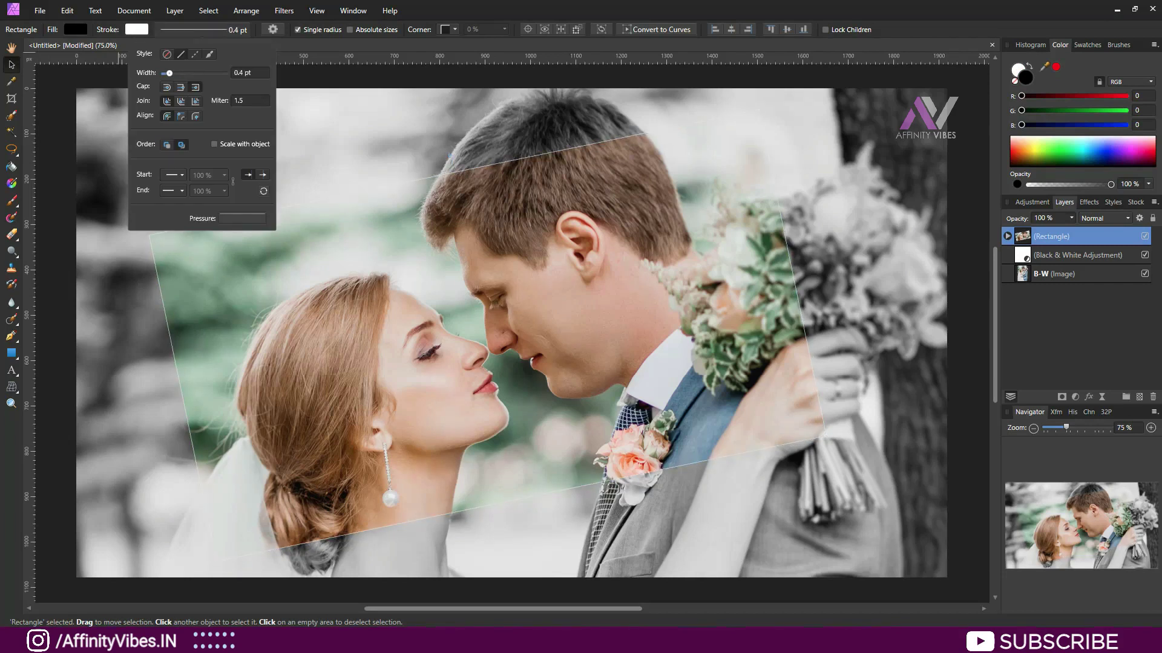
pyautogui.moveTo(170, 73); pyautogui.dragTo(187, 72)
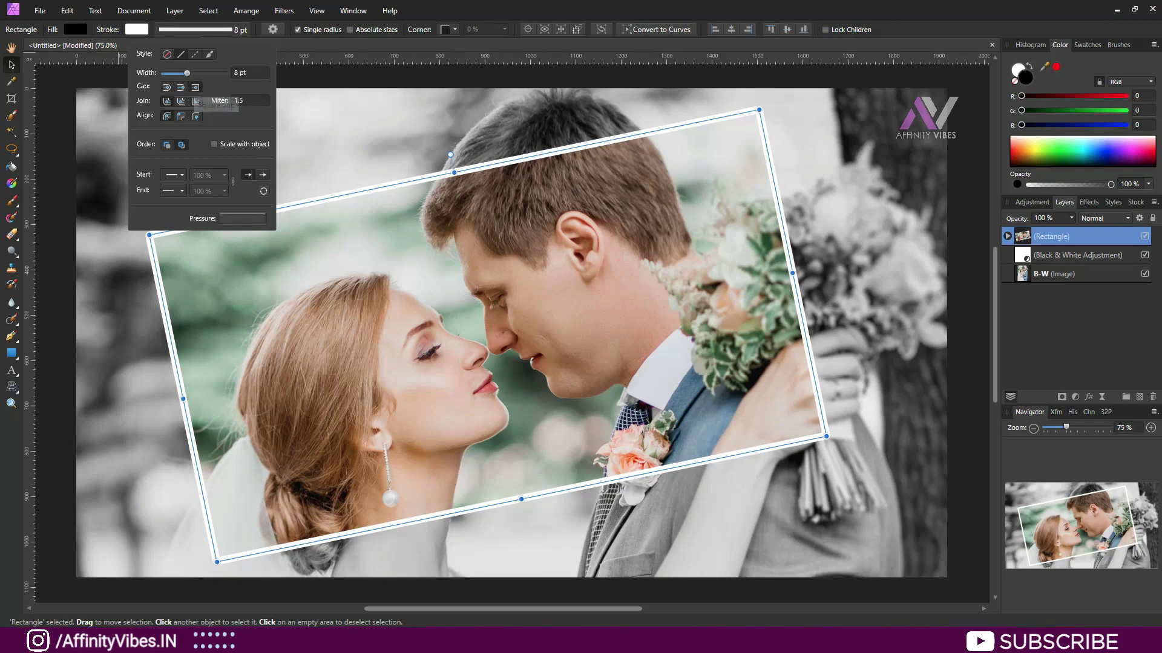
pyautogui.click(249, 72)
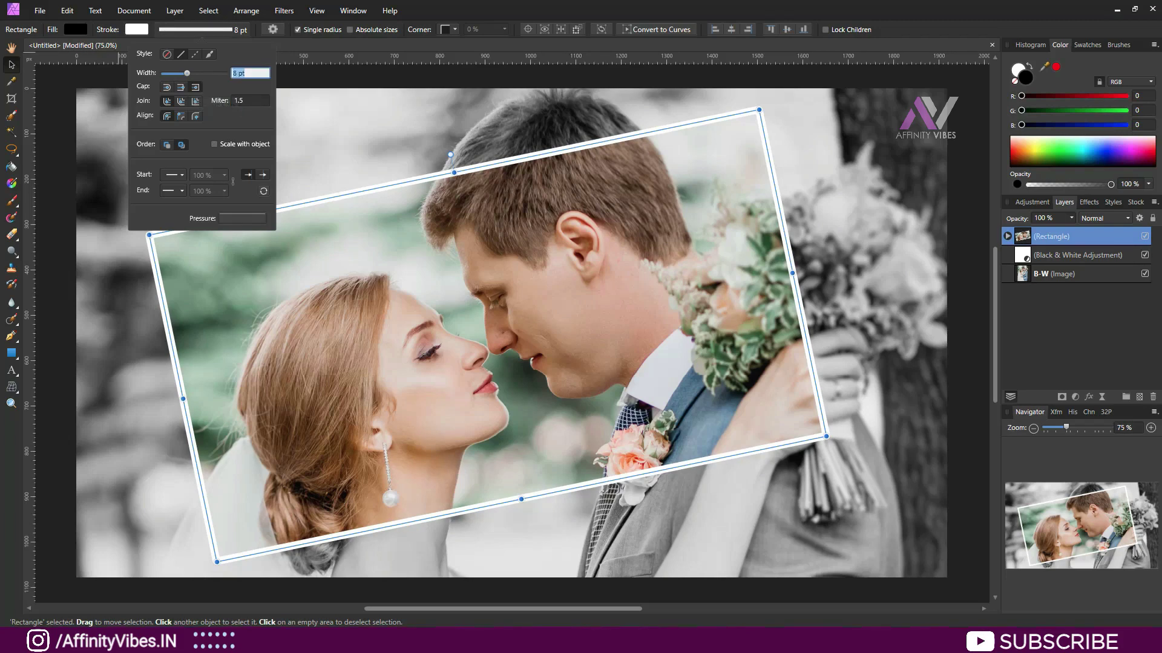
pyautogui.write('7')
pyautogui.press('Return')
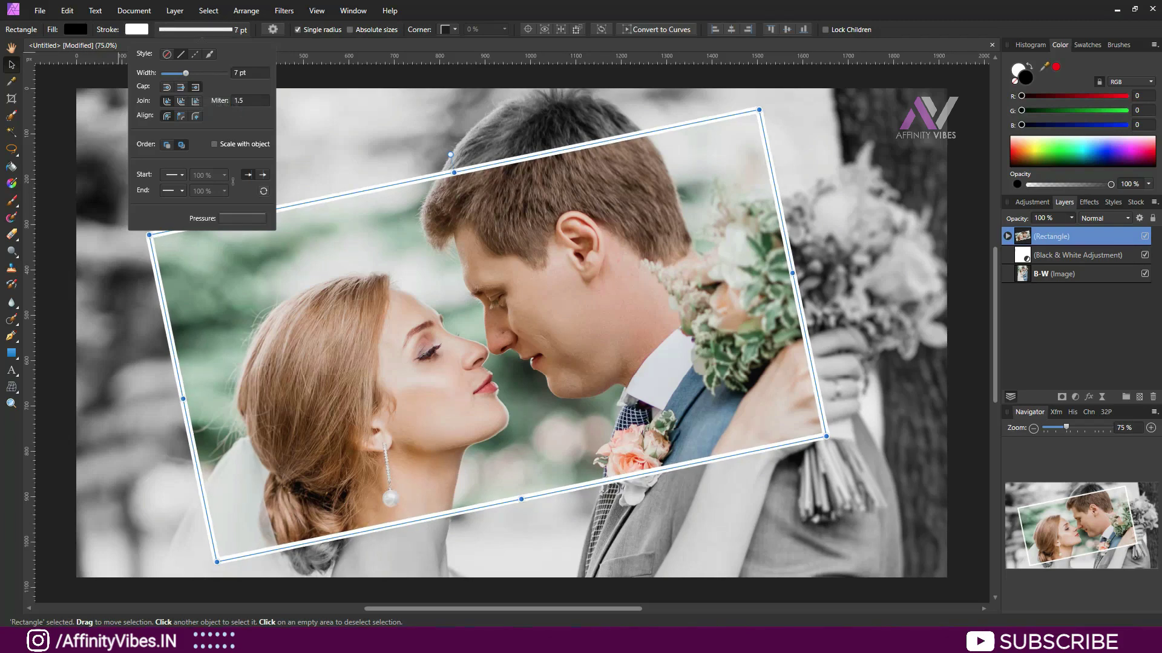
# Step: Close the stroke settings and switch to the Pan tool to view the framed photo without selection handles
pyautogui.press('Escape')
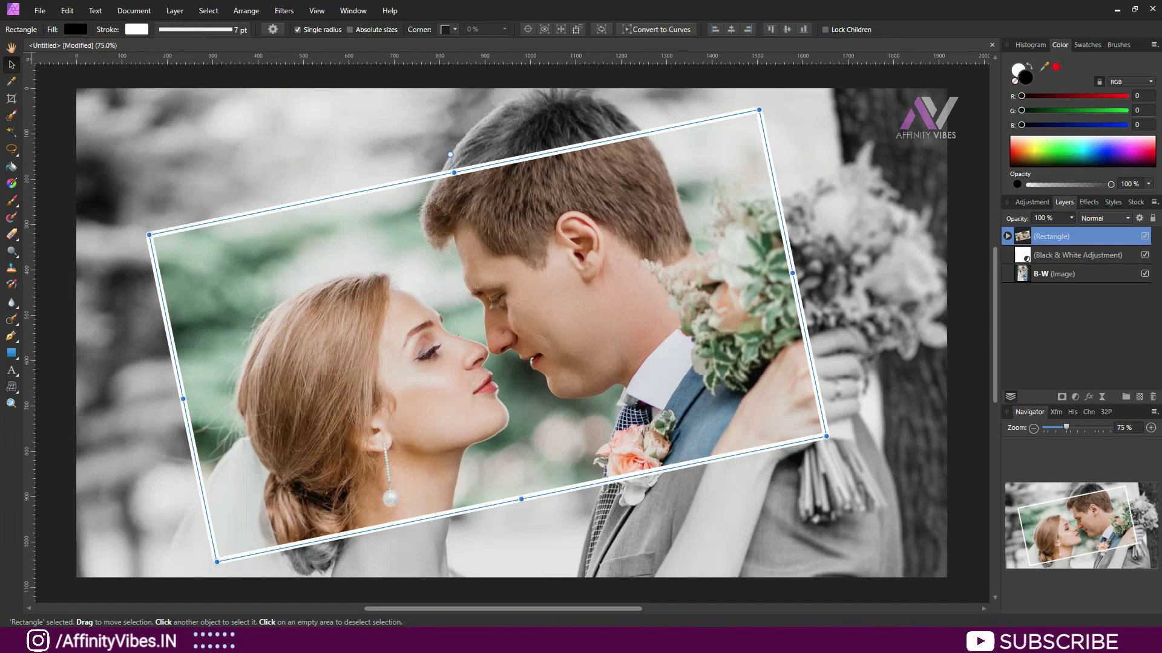
pyautogui.click(11, 47)
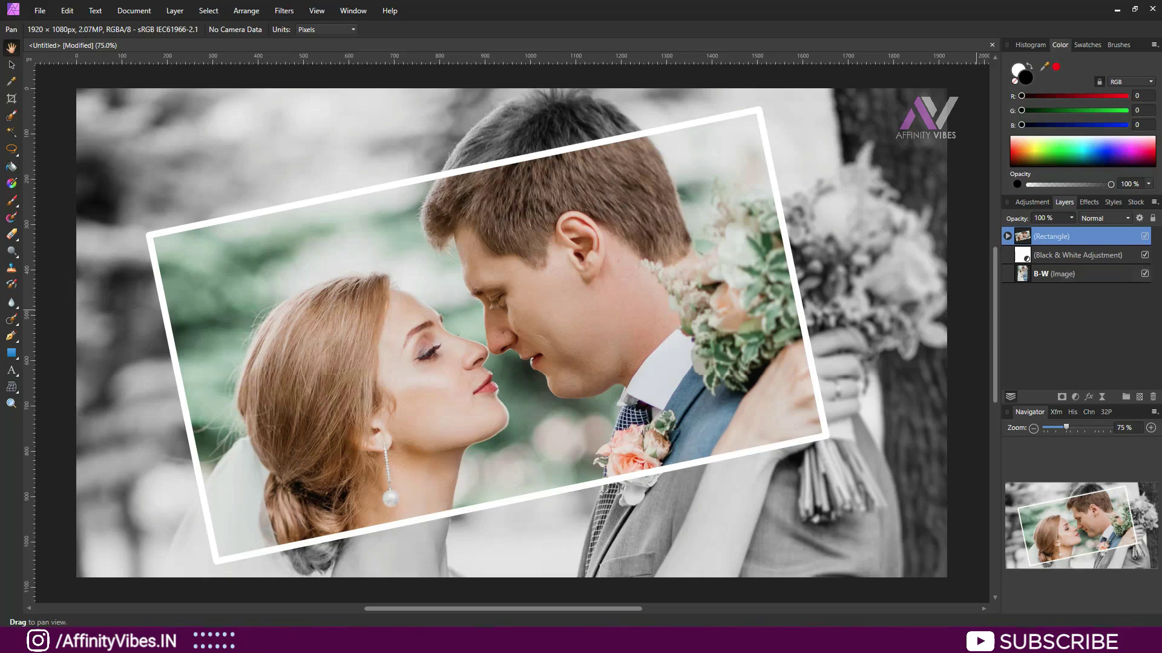
pyautogui.hotkey('ctrl', '-')
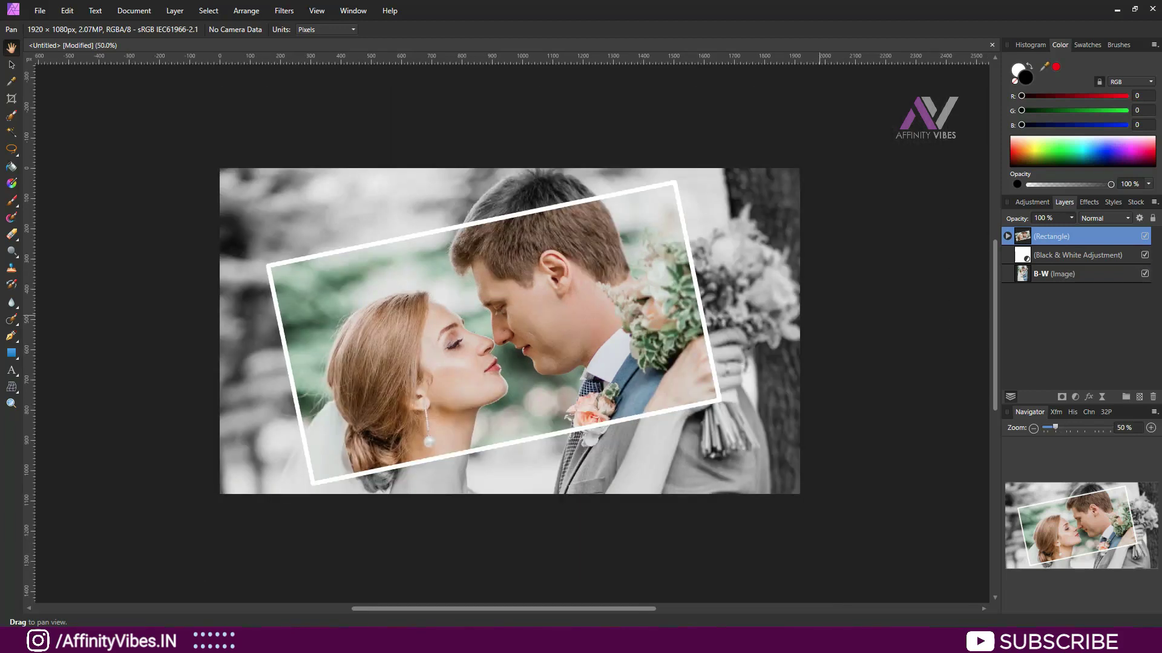
# Step: Add a Levels adjustment directly above the Black & White adjustment and raise its gamma to 1.474
pyautogui.click(1054, 255)
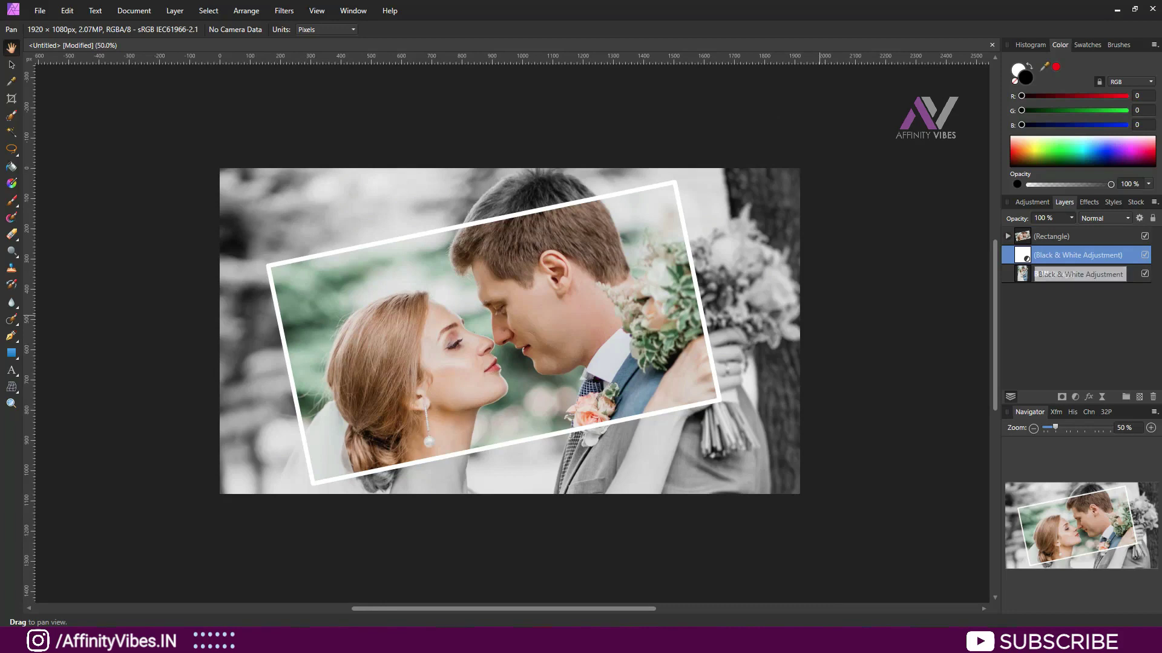
pyautogui.click(1054, 272)
pyautogui.click(1047, 255)
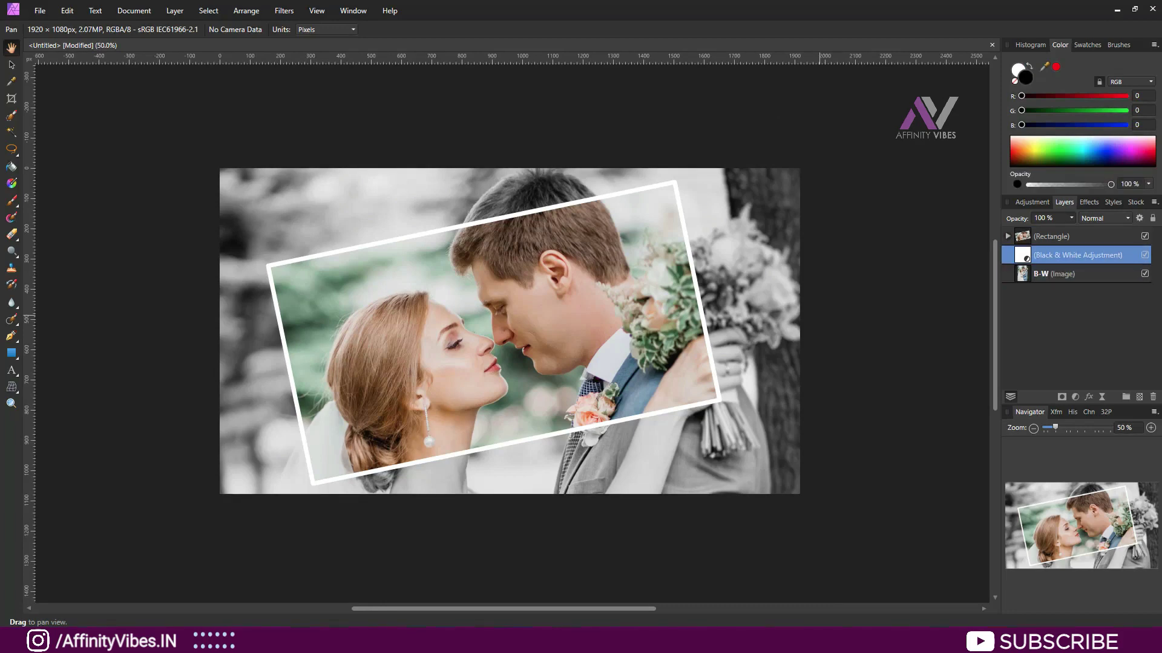
pyautogui.click(1076, 397)
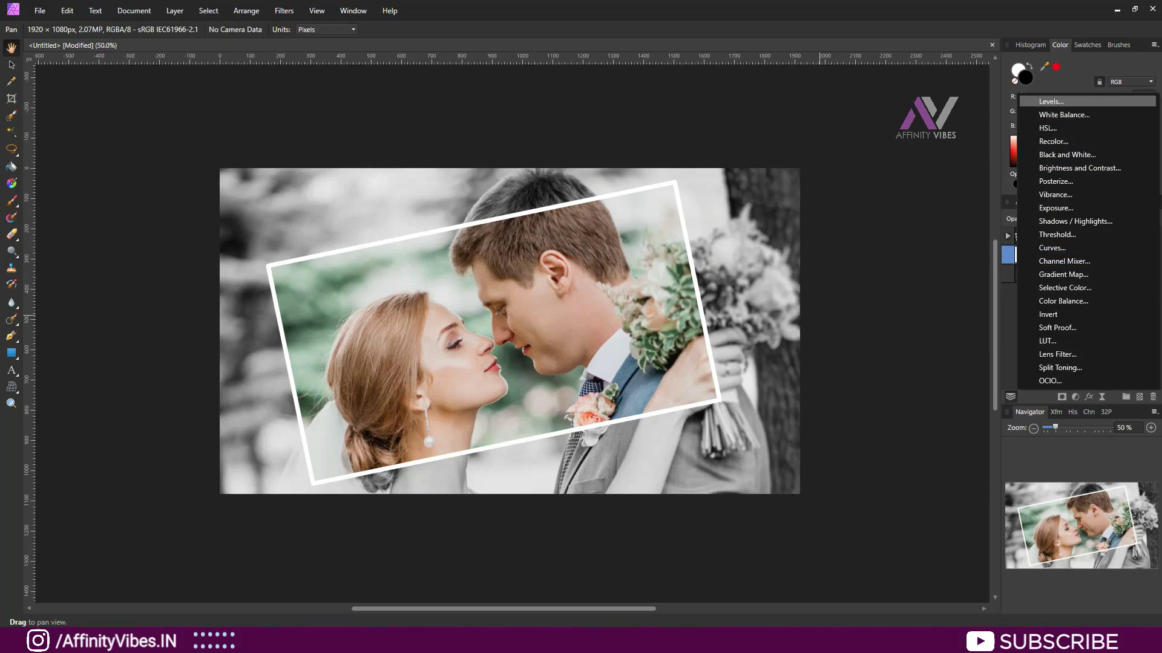
pyautogui.click(1051, 101)
pyautogui.moveTo(904, 41); pyautogui.dragTo(892, 101)
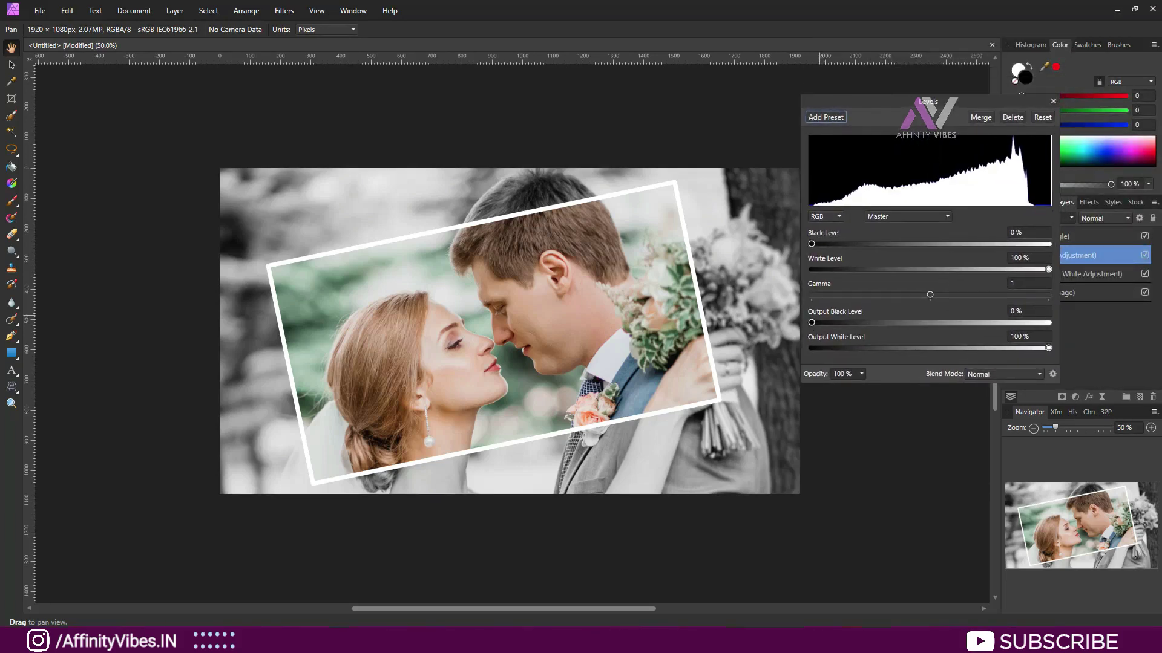
pyautogui.moveTo(929, 295); pyautogui.dragTo(986, 295)
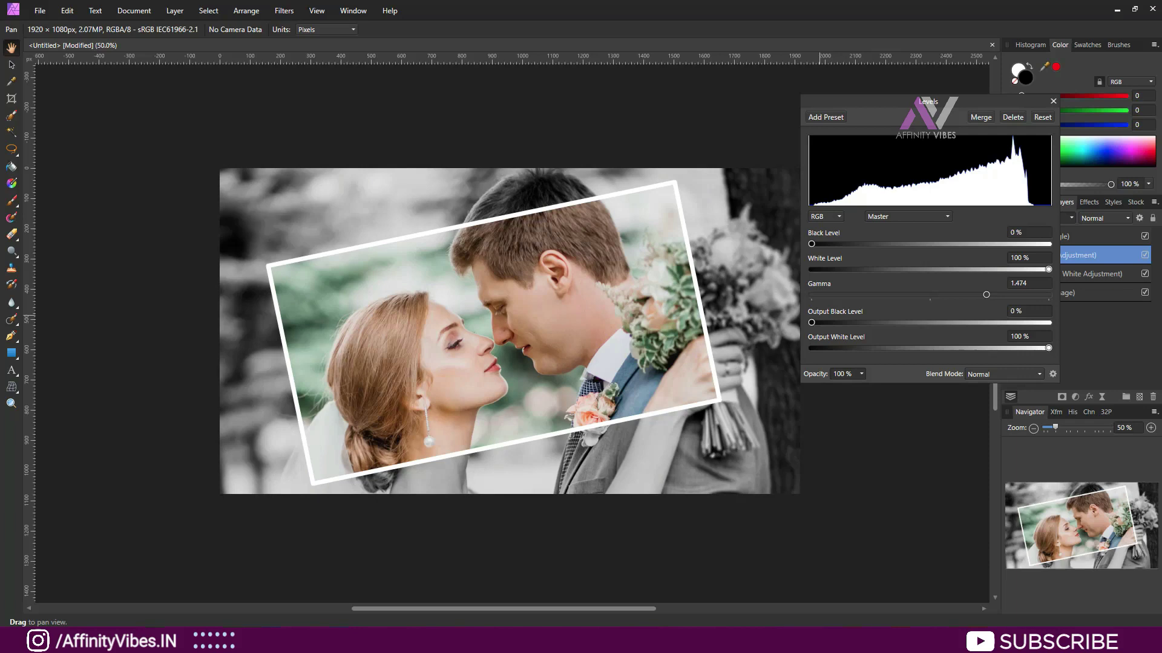
# Step: Set the Levels black level to 15%, white level to 100%, output black level to 9% and output white level to 81%
pyautogui.moveTo(812, 322); pyautogui.dragTo(824, 323)
pyautogui.moveTo(811, 243); pyautogui.dragTo(847, 244)
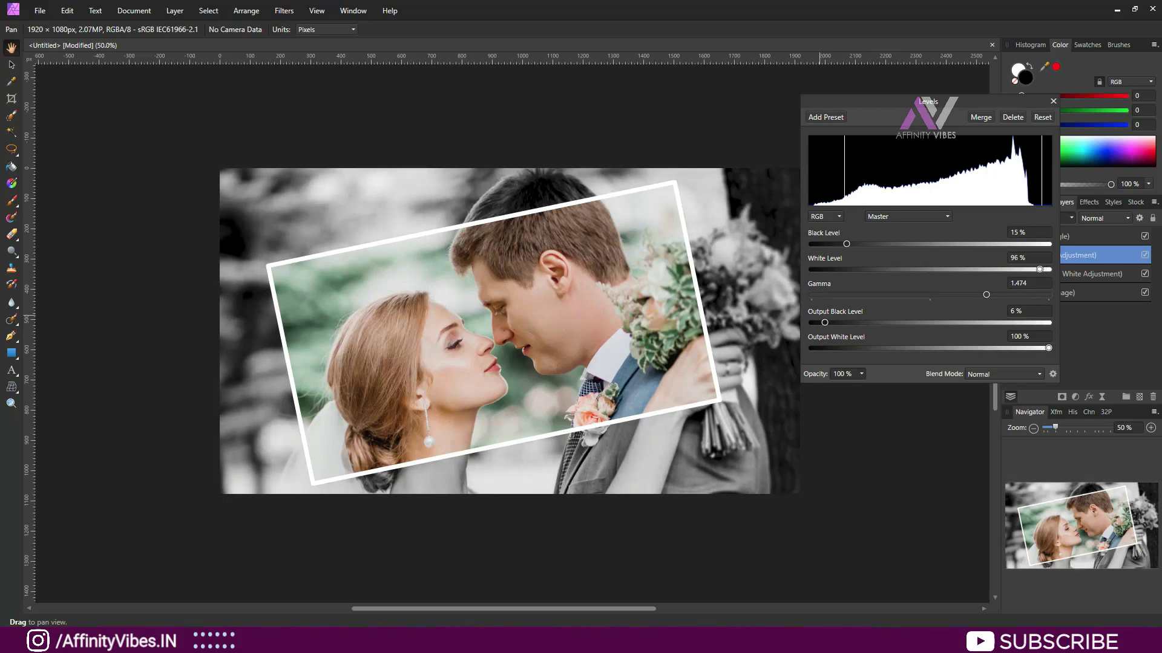
pyautogui.moveTo(1049, 348); pyautogui.dragTo(1011, 348)
pyautogui.moveTo(1010, 347); pyautogui.dragTo(1004, 347)
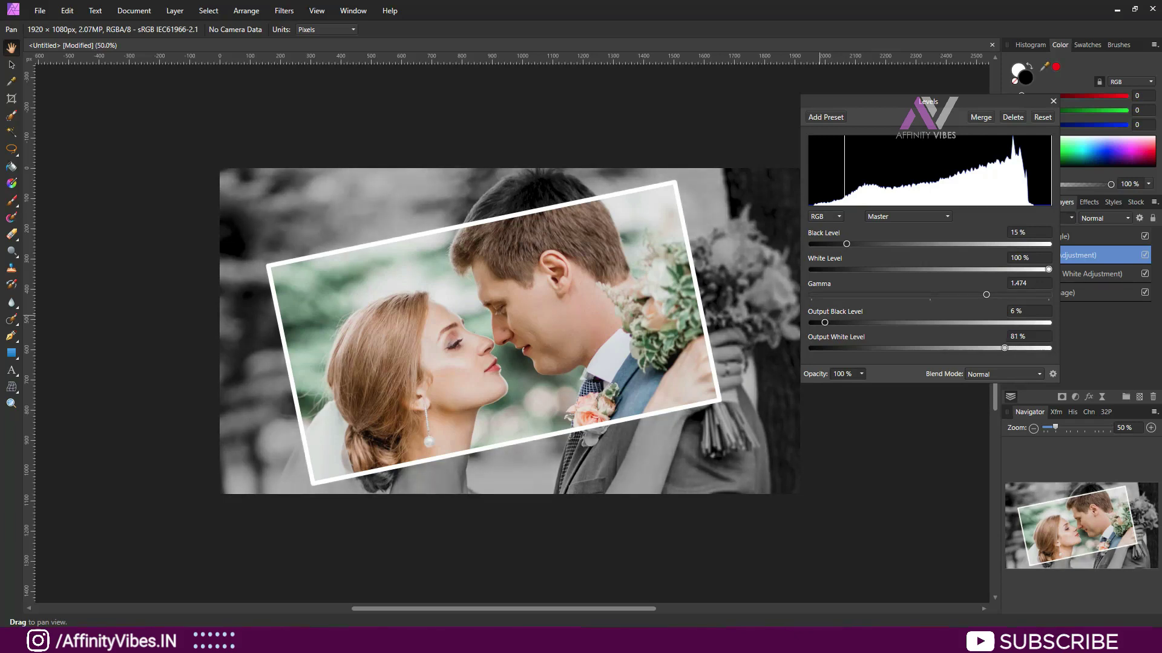
pyautogui.moveTo(824, 322); pyautogui.dragTo(832, 323)
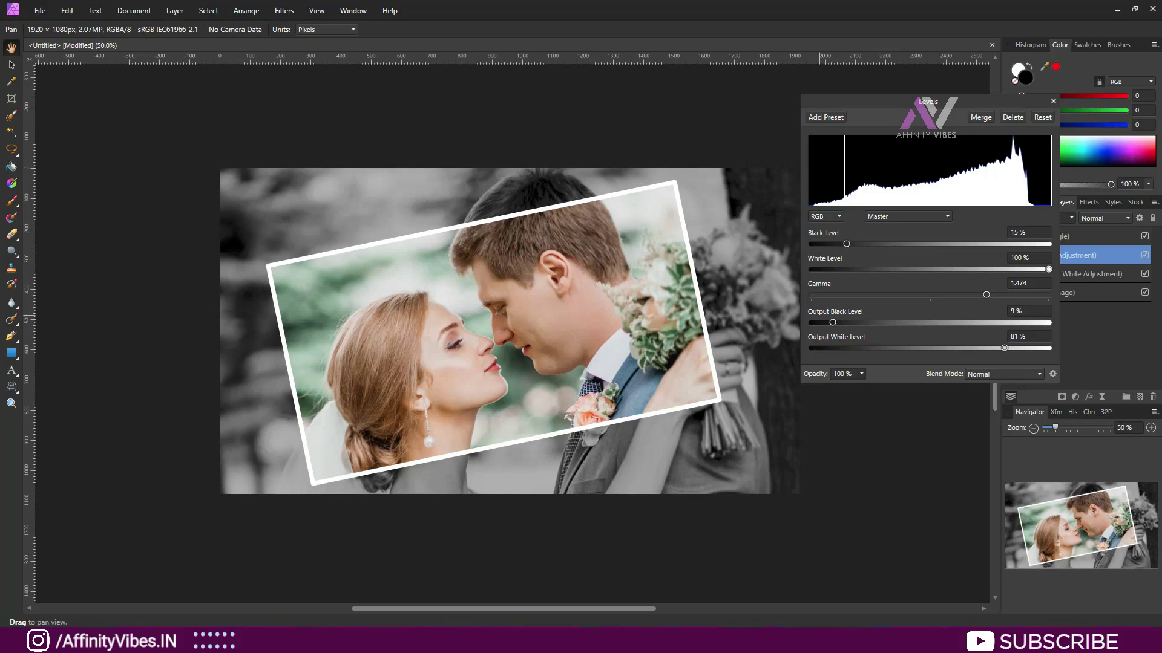
pyautogui.click(1054, 101)
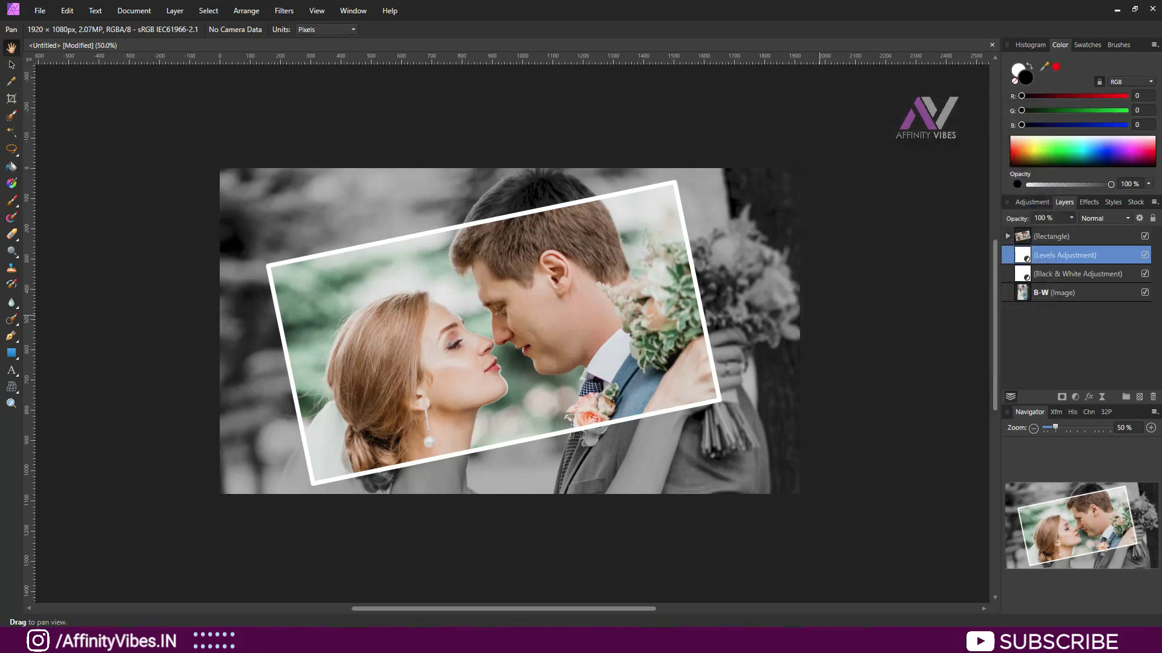
# Step: Enable the Outer Shadow layer effect on the rectangle and show its settings
pyautogui.click(1022, 237)
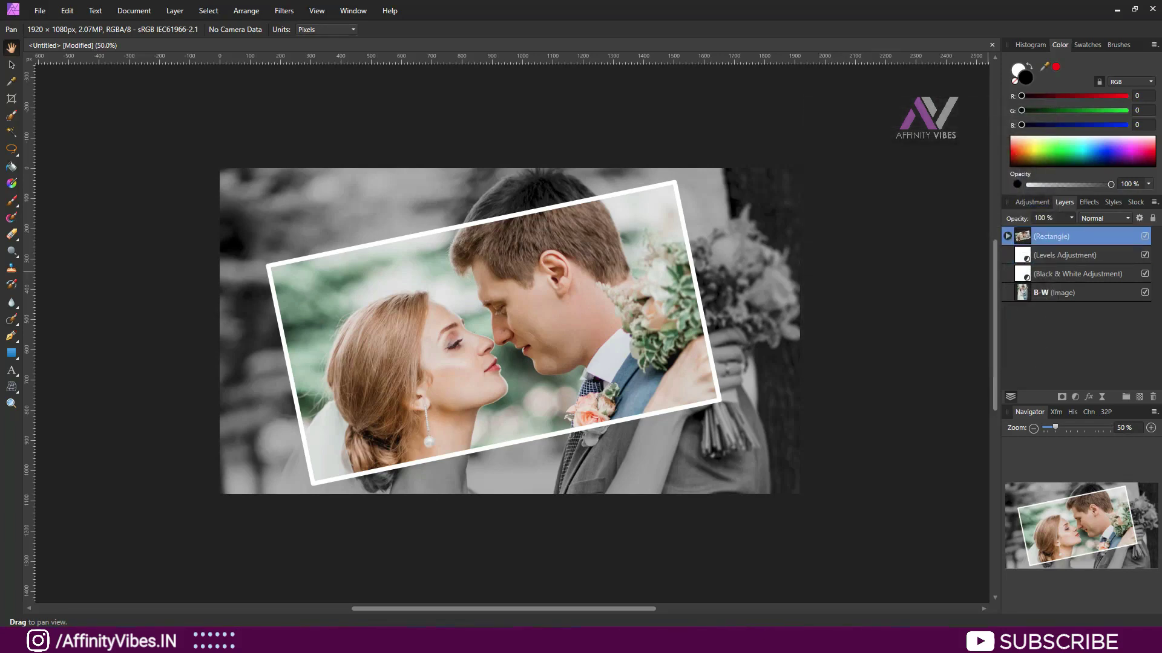
pyautogui.click(1007, 236)
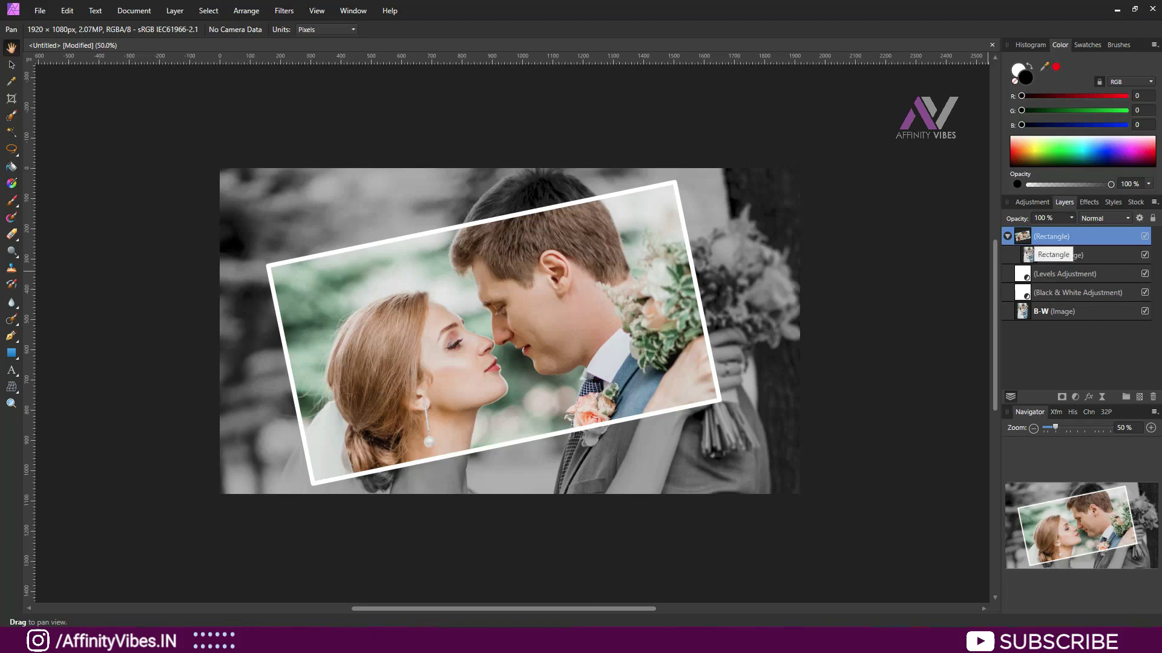
pyautogui.click(1007, 236)
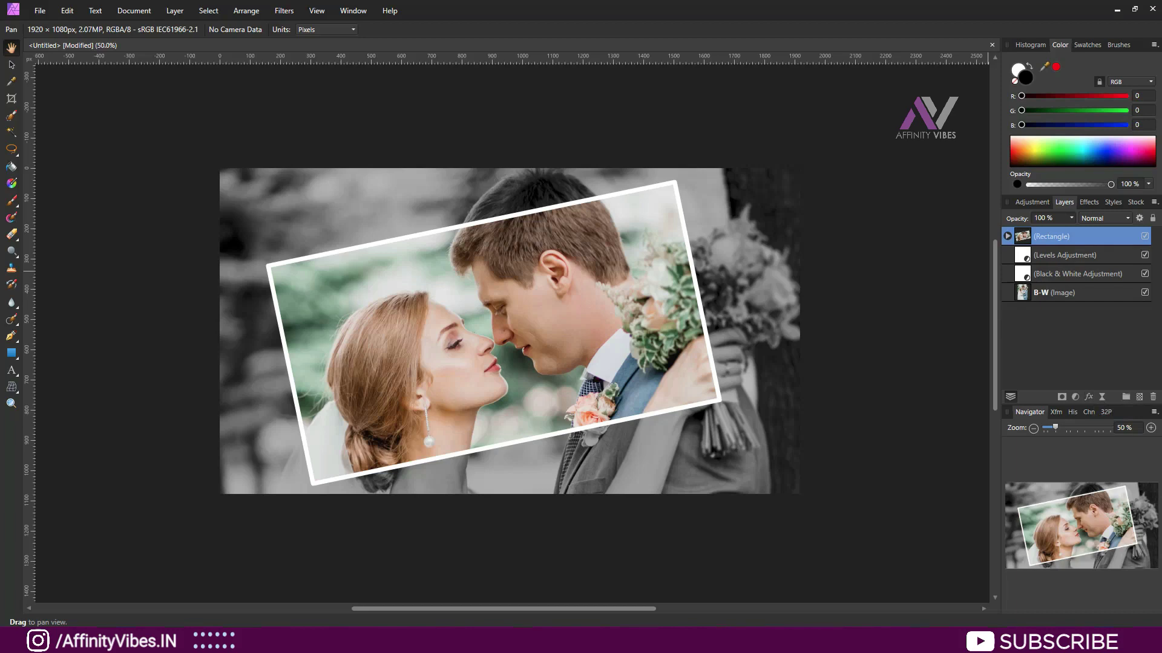
pyautogui.click(1088, 397)
pyautogui.moveTo(848, 202); pyautogui.dragTo(825, 98)
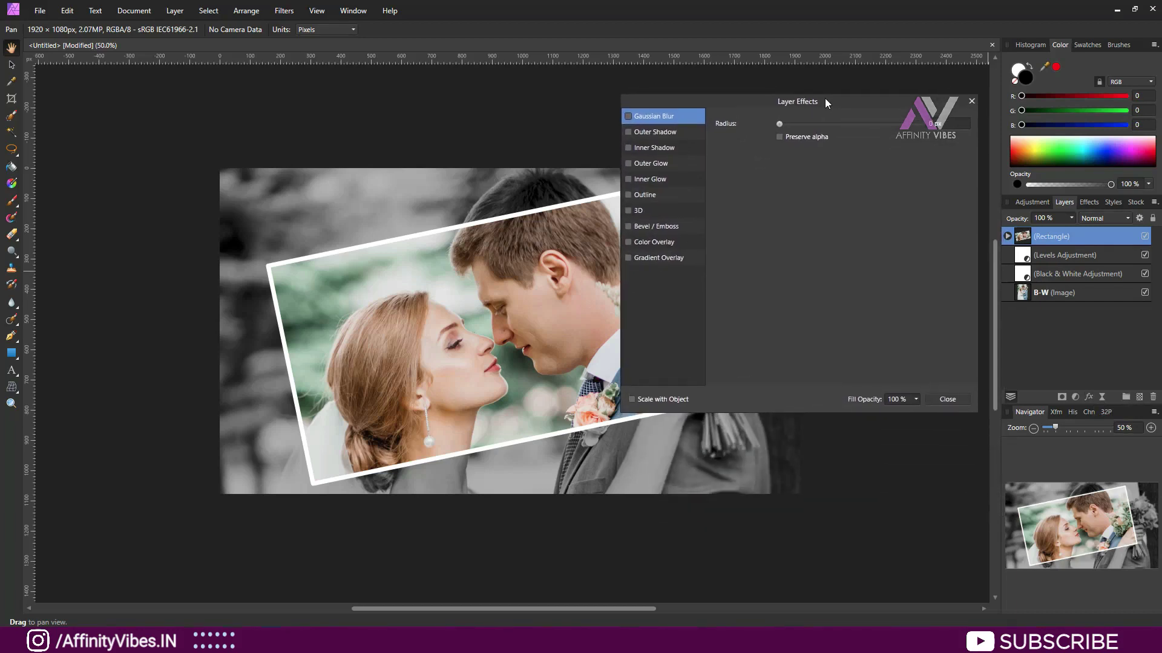
pyautogui.click(628, 132)
pyautogui.moveTo(654, 101); pyautogui.dragTo(780, 159)
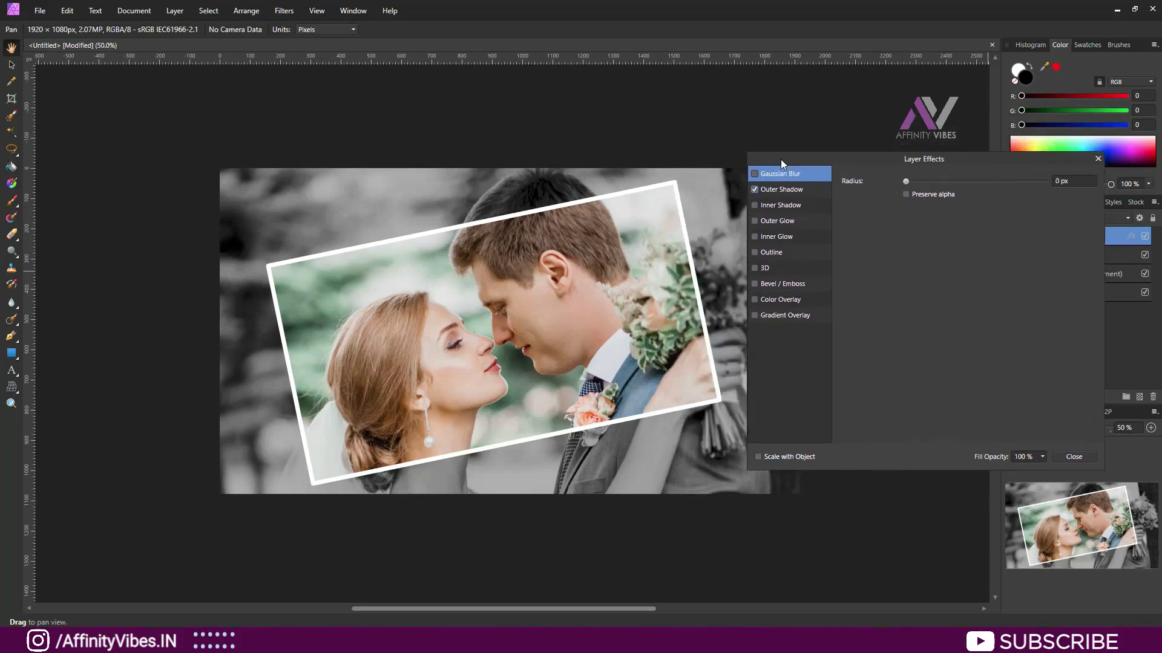
pyautogui.click(781, 189)
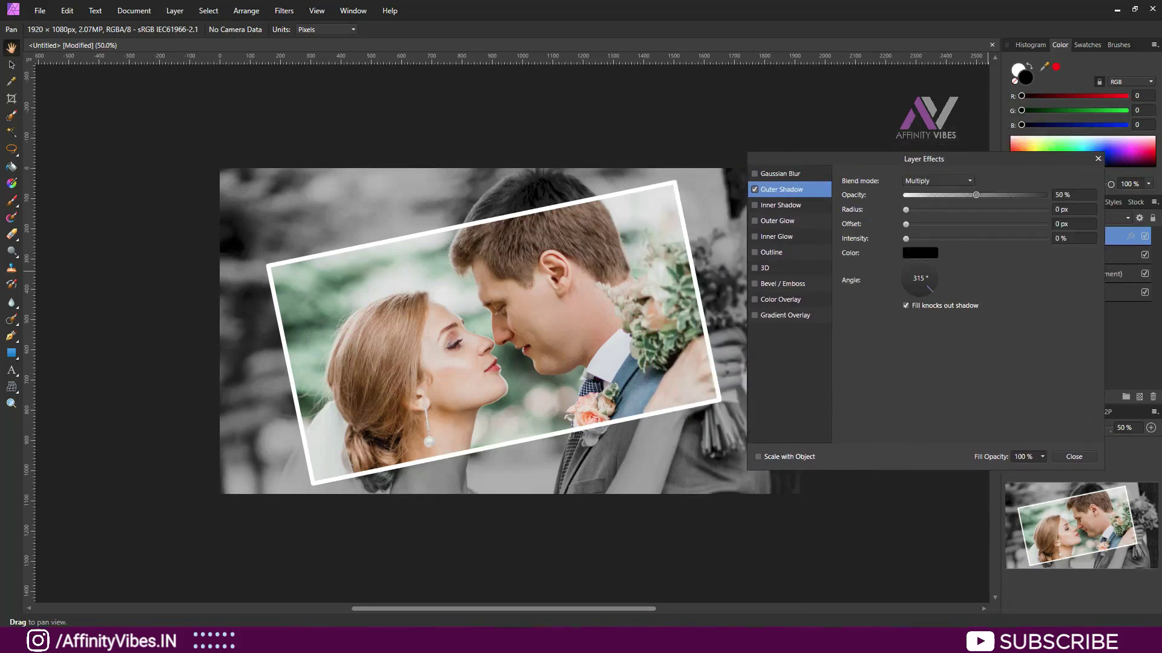
# Step: Set the outer shadow to Normal blend mode, 100% opacity, 15.8 px radius, 16.6 px offset and 49% intensity
pyautogui.click(937, 181)
pyautogui.click(916, 194)
pyautogui.moveTo(975, 195); pyautogui.dragTo(1045, 194)
pyautogui.moveTo(905, 209); pyautogui.dragTo(975, 239)
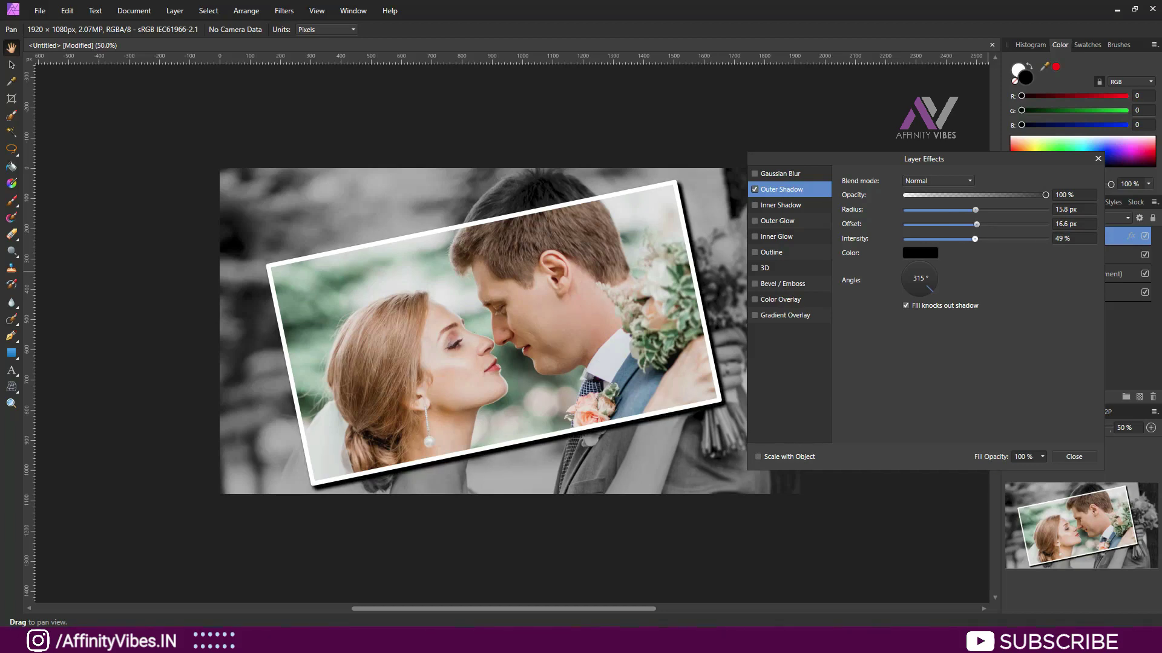
# Step: Change the outer shadow's blend mode to Multiply and its opacity to 65%, and close the layer effects
pyautogui.click(938, 181)
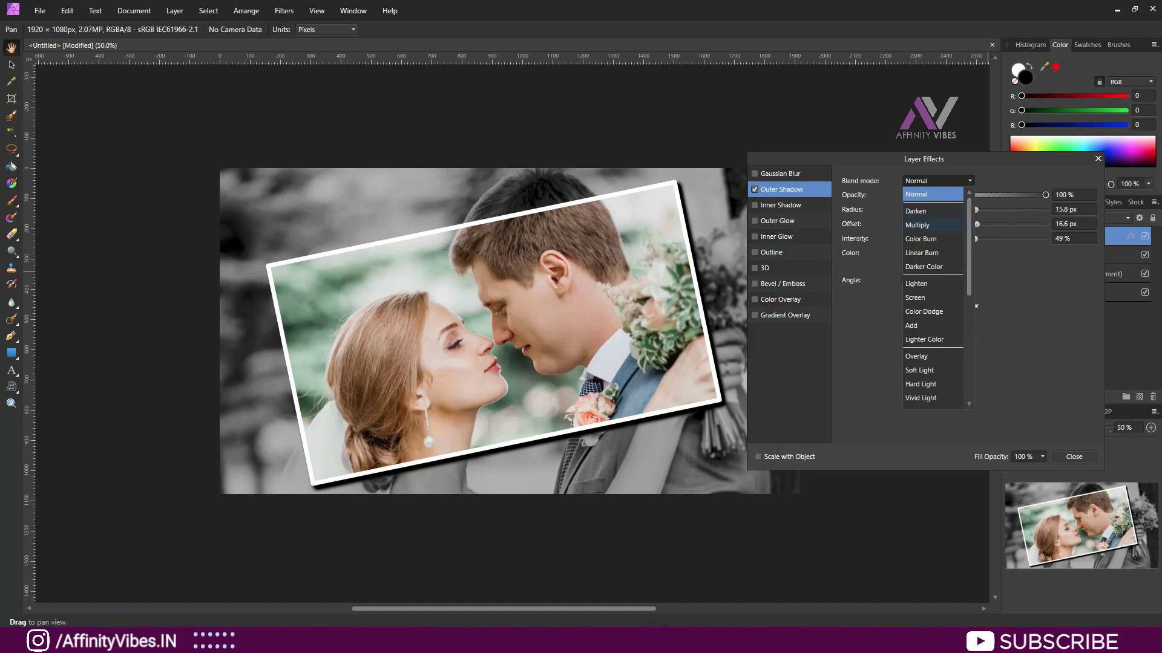
pyautogui.click(926, 225)
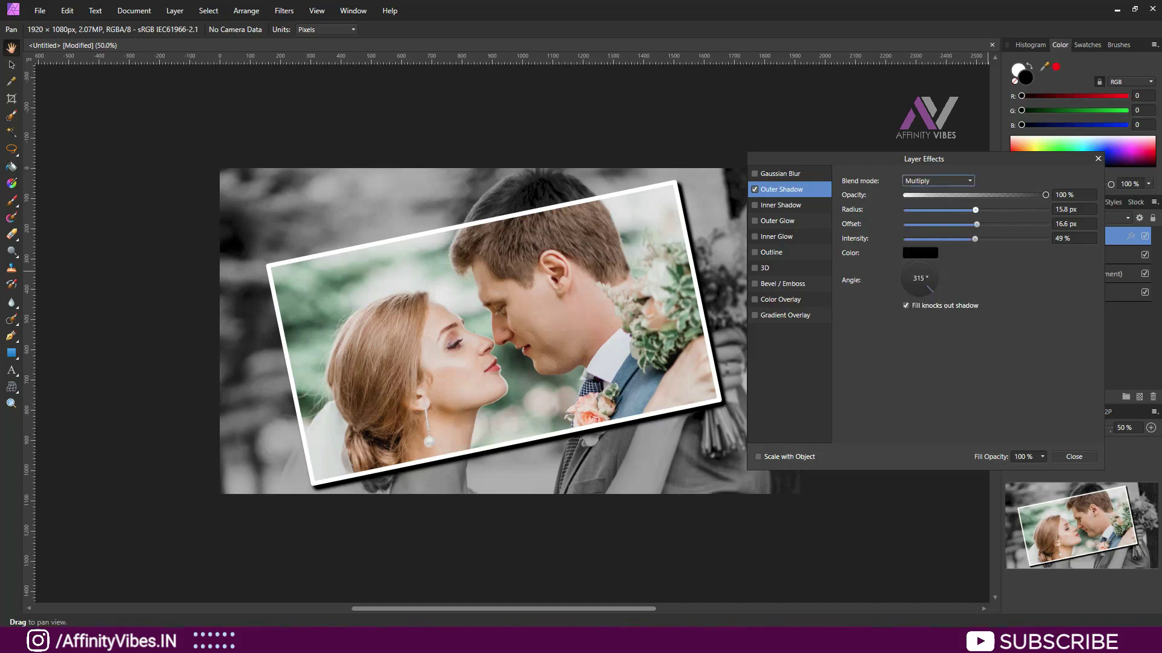
pyautogui.moveTo(1045, 195); pyautogui.dragTo(996, 195)
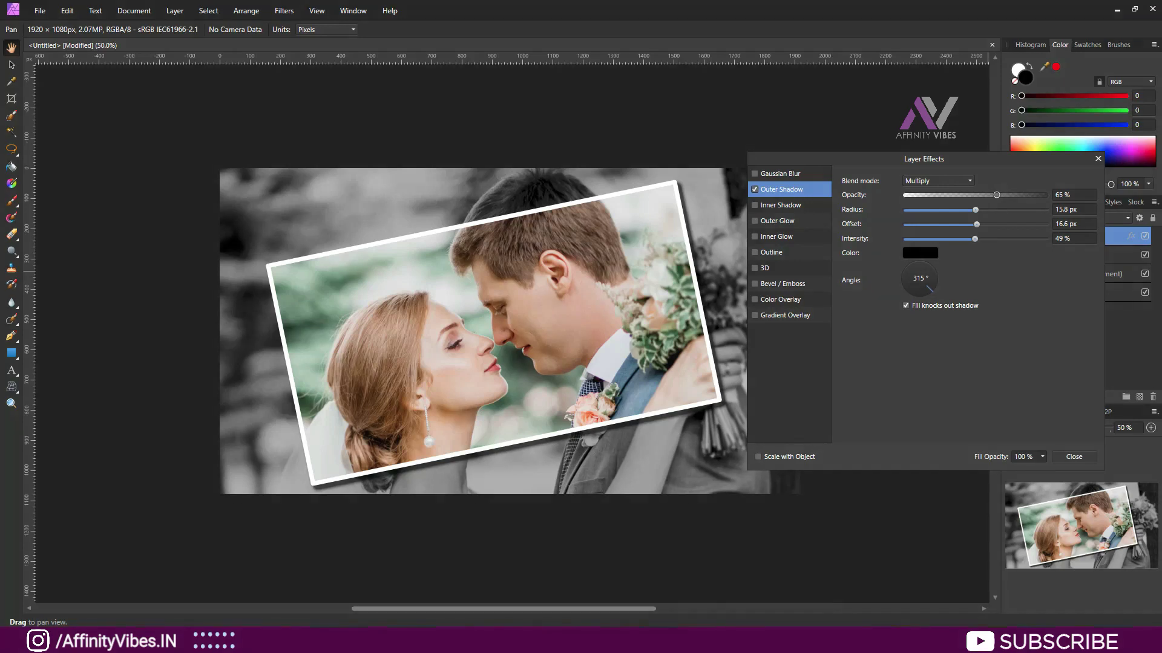
pyautogui.click(1098, 158)
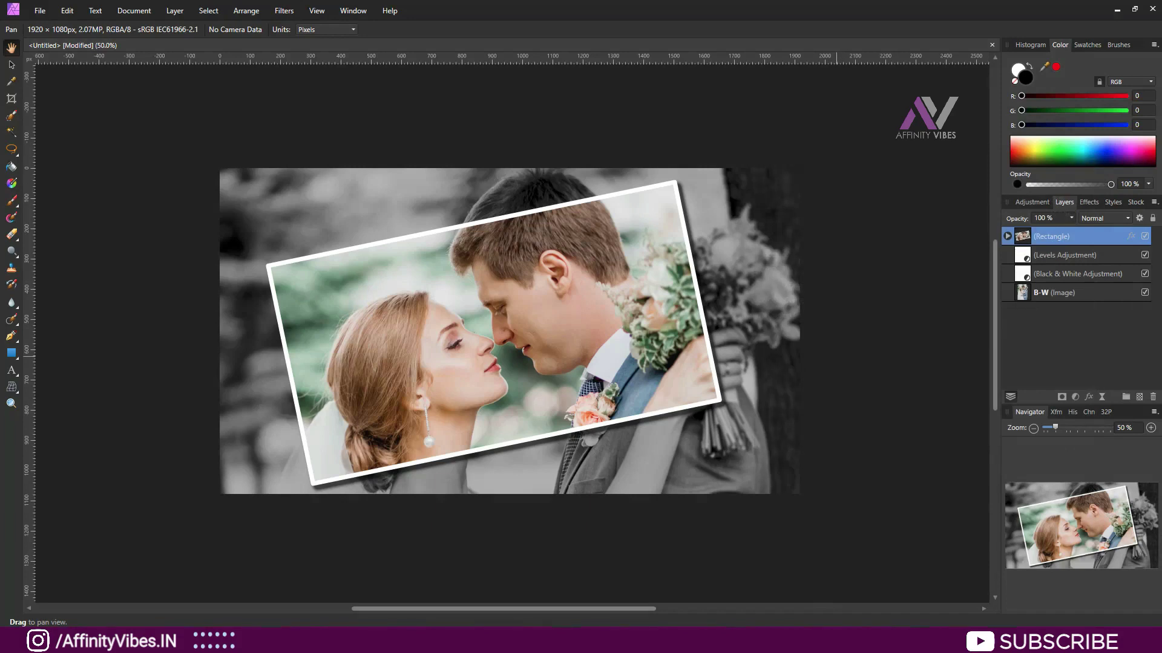
# Step: Add a Vibrance adjustment above the rectangle with vibrance at 100% and saturation at 20%
pyautogui.hotkey('ctrl', '+')
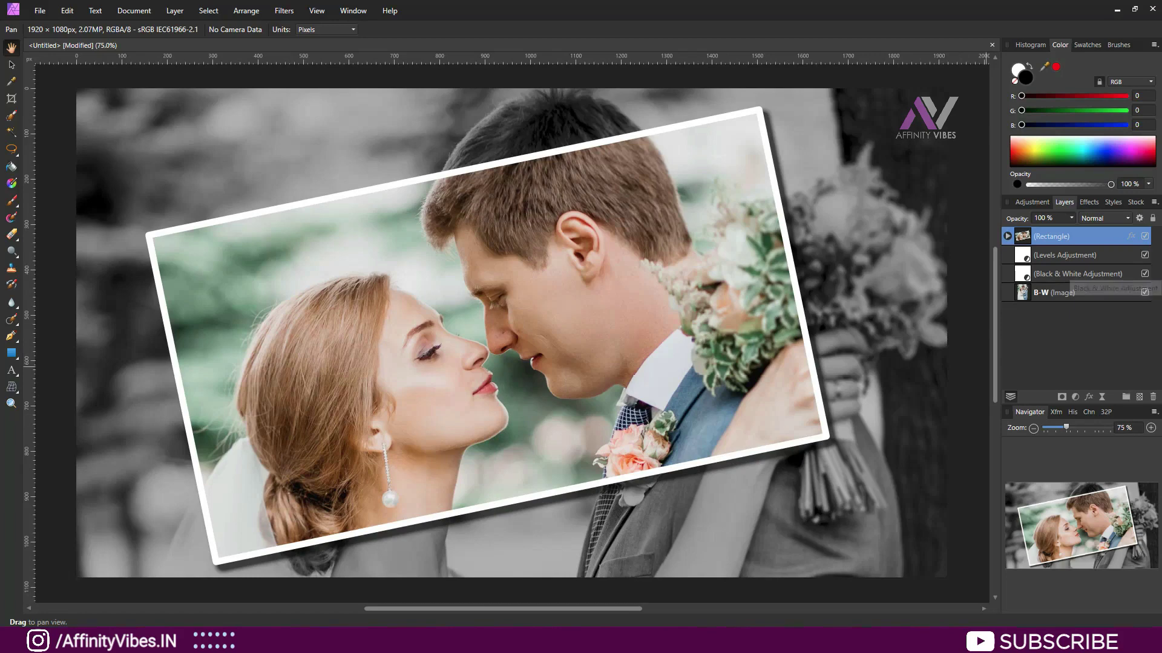
pyautogui.click(1074, 396)
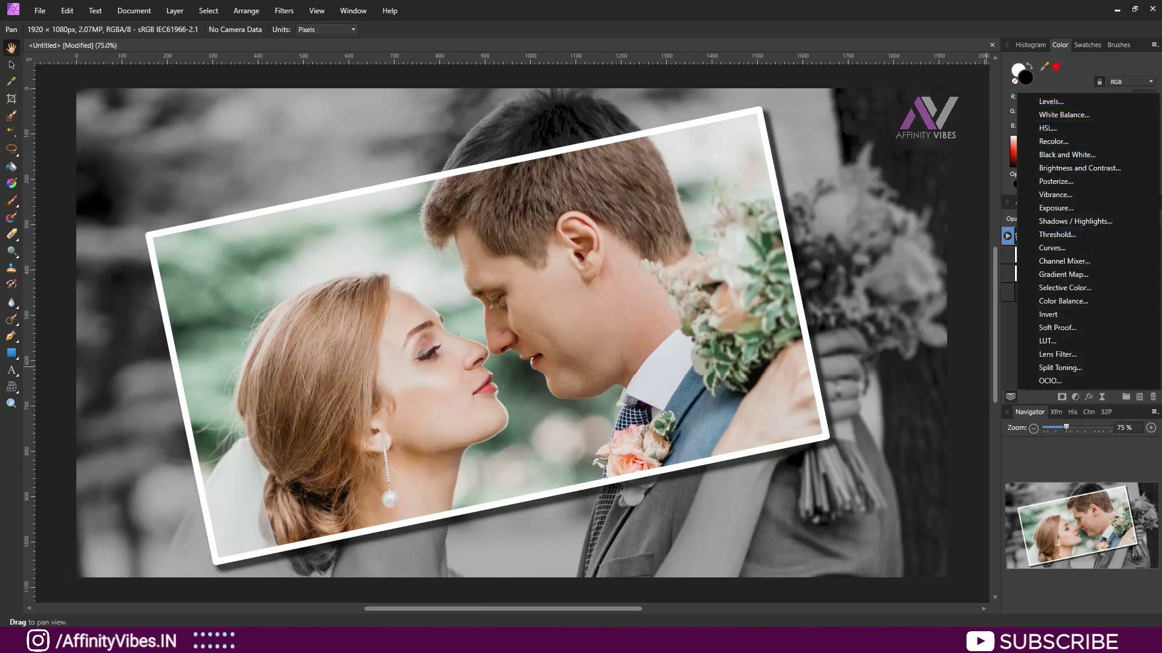
pyautogui.click(1056, 194)
pyautogui.moveTo(921, 271); pyautogui.dragTo(911, 179)
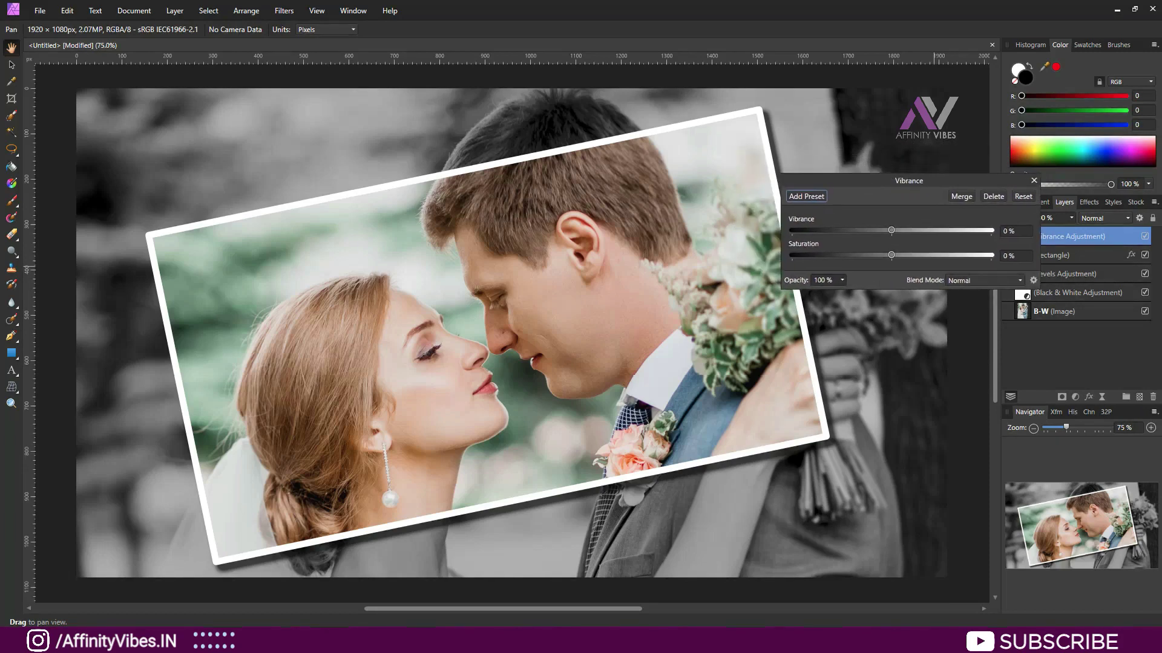
pyautogui.moveTo(891, 230); pyautogui.dragTo(991, 231)
pyautogui.moveTo(891, 255); pyautogui.dragTo(915, 255)
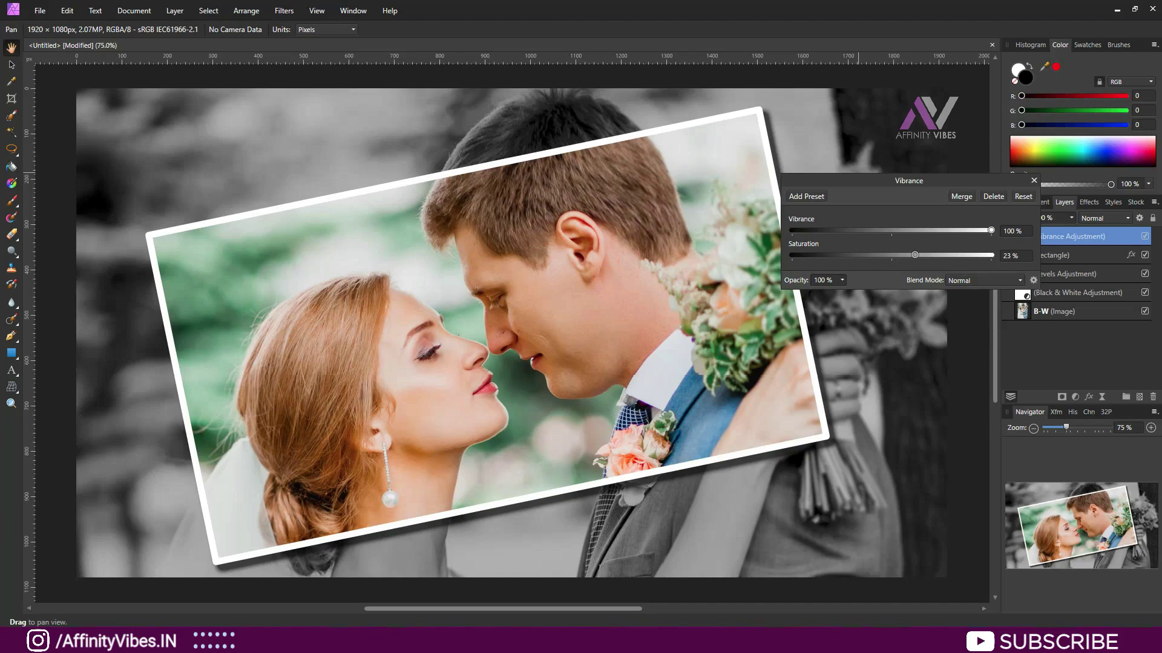
pyautogui.click(1015, 256)
pyautogui.write('20')
pyautogui.press('Return')
pyautogui.click(1034, 180)
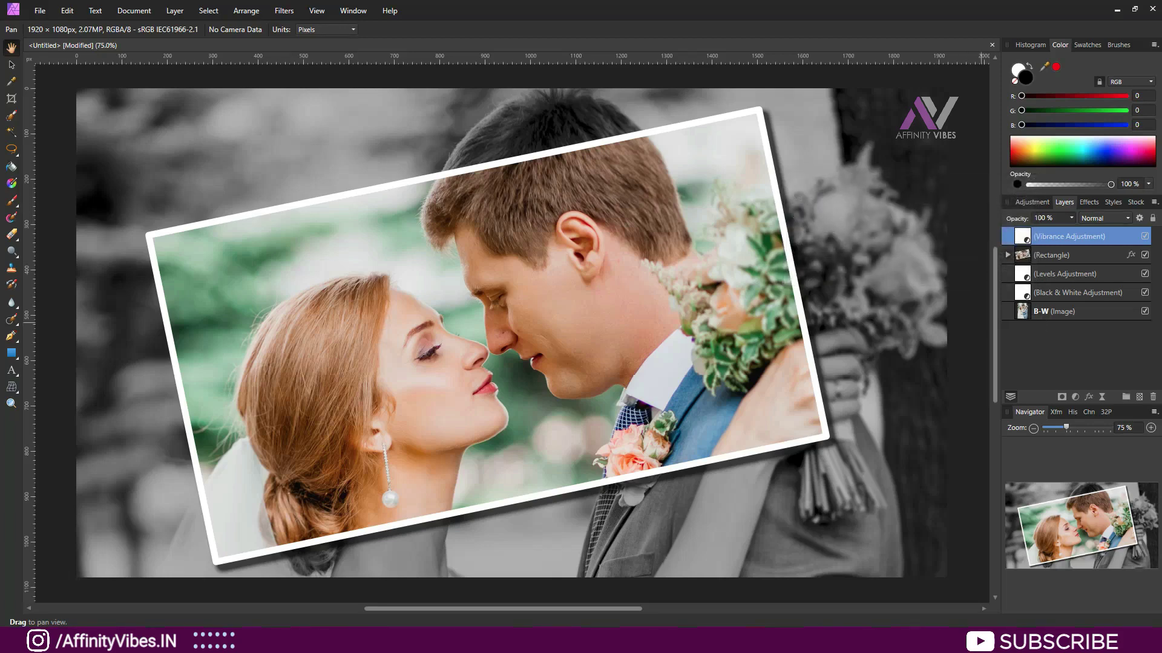
# Step: Group all the layers and create a merged pixel layer of the visible result above the group
pyautogui.hotkey('ctrl', '-')
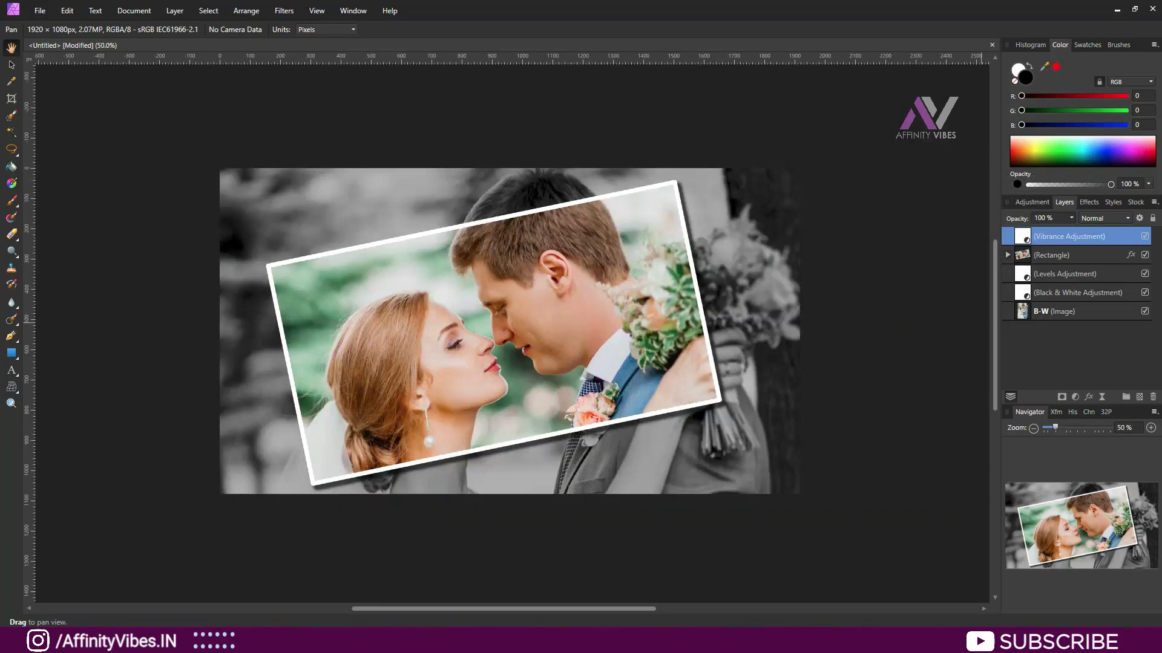
pyautogui.hotkey('ctrl', '+')
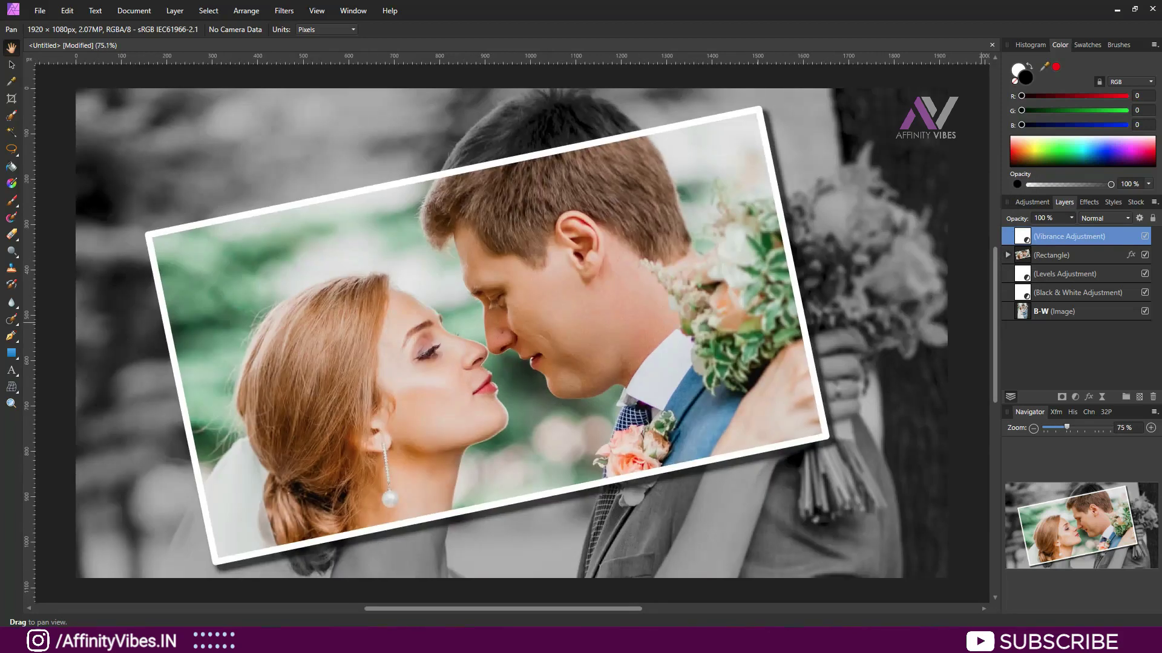
pyautogui.keyDown('shift'); pyautogui.click(1034, 311); pyautogui.keyUp('shift')
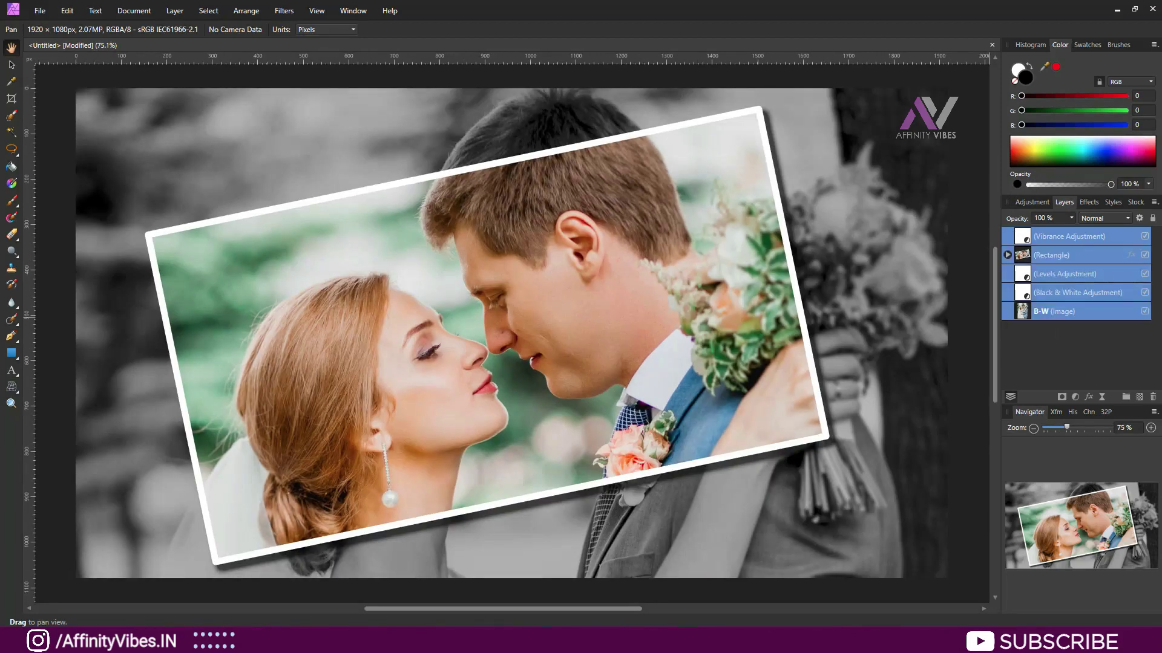
pyautogui.hotkey('ctrl', 'g')
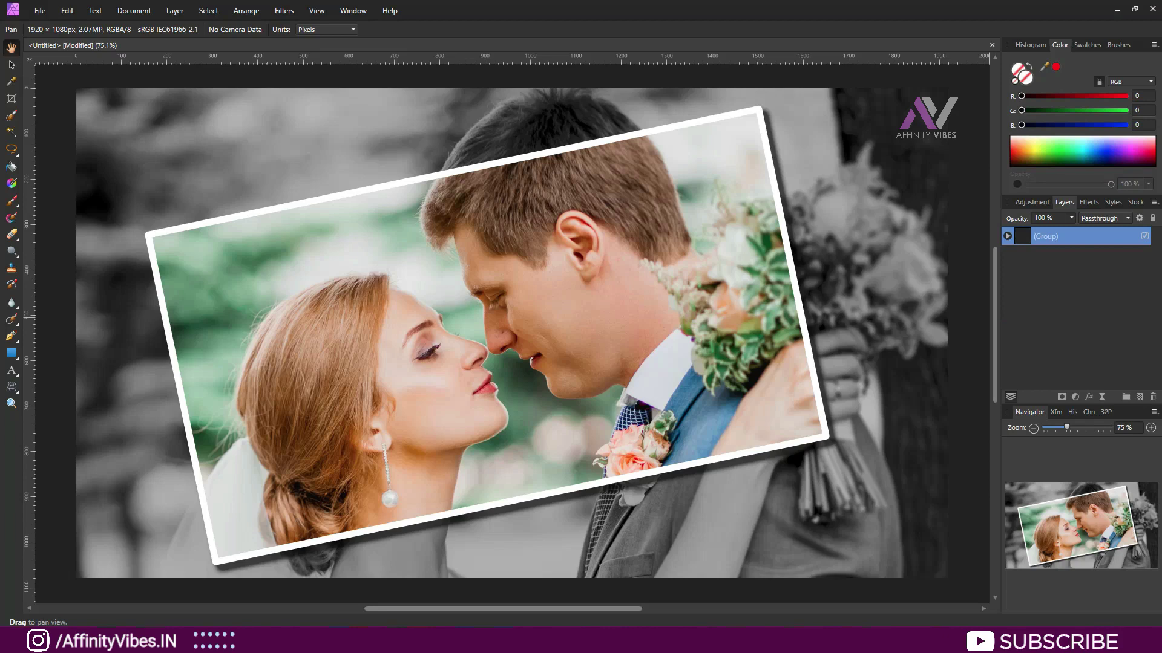
pyautogui.hotkey('ctrl', 'alt', 'shift', 'e')
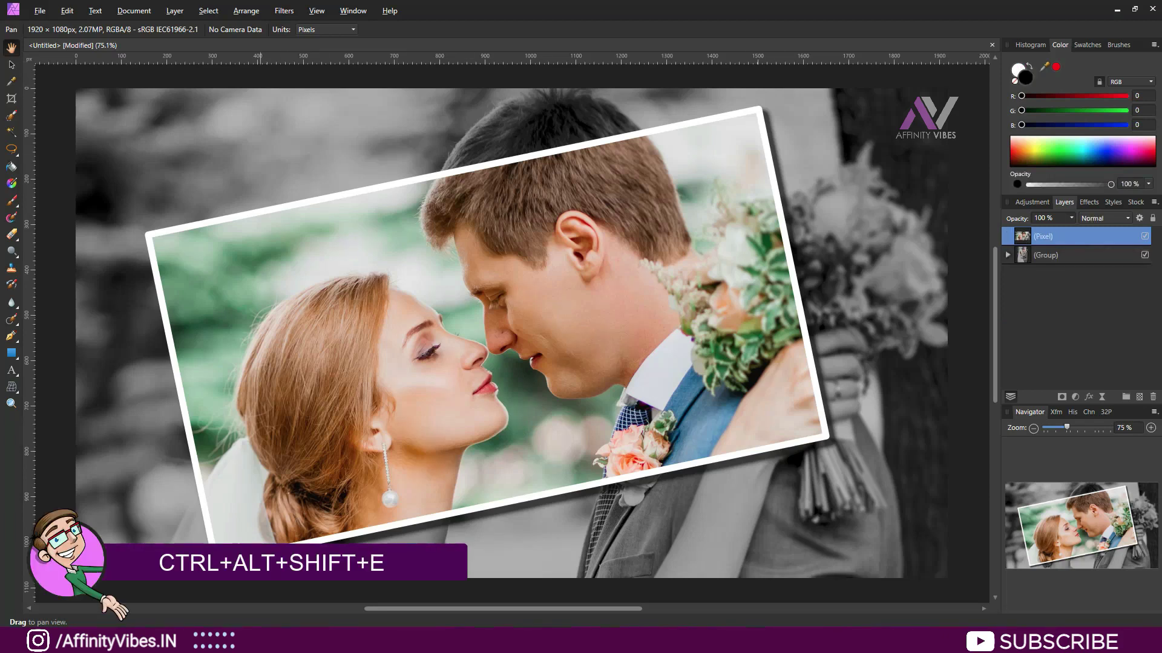
# Step: Sharpen the merged pixel layer with the Unsharp Mask filter, using a radius of 3 px
pyautogui.click(284, 10)
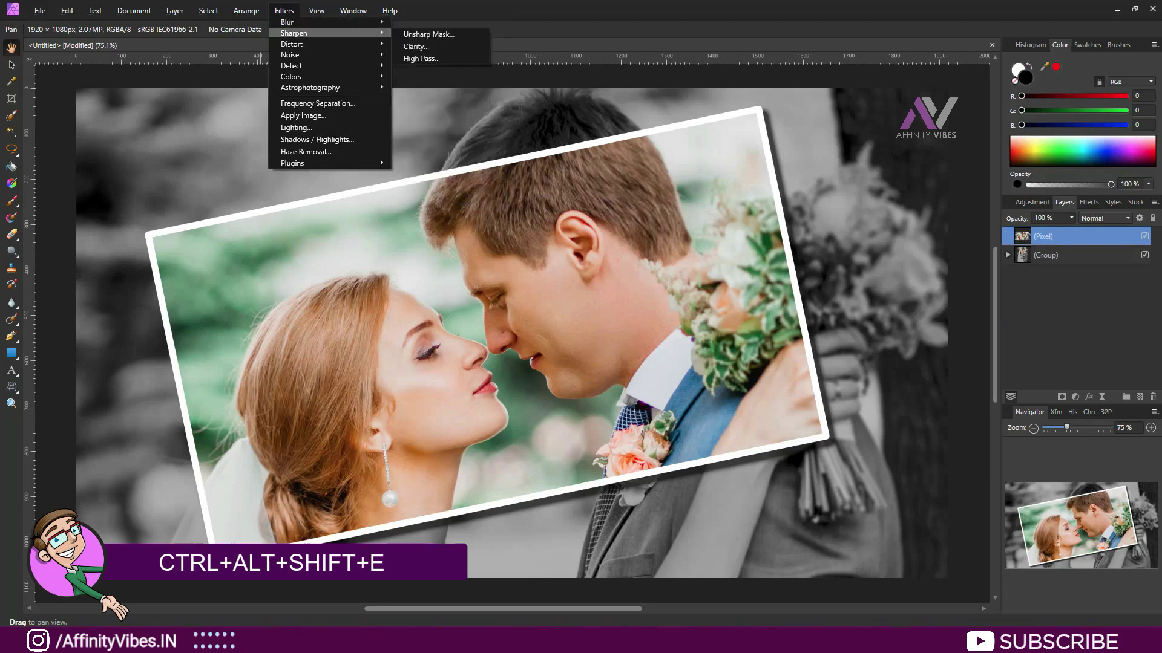
pyautogui.moveTo(329, 33)
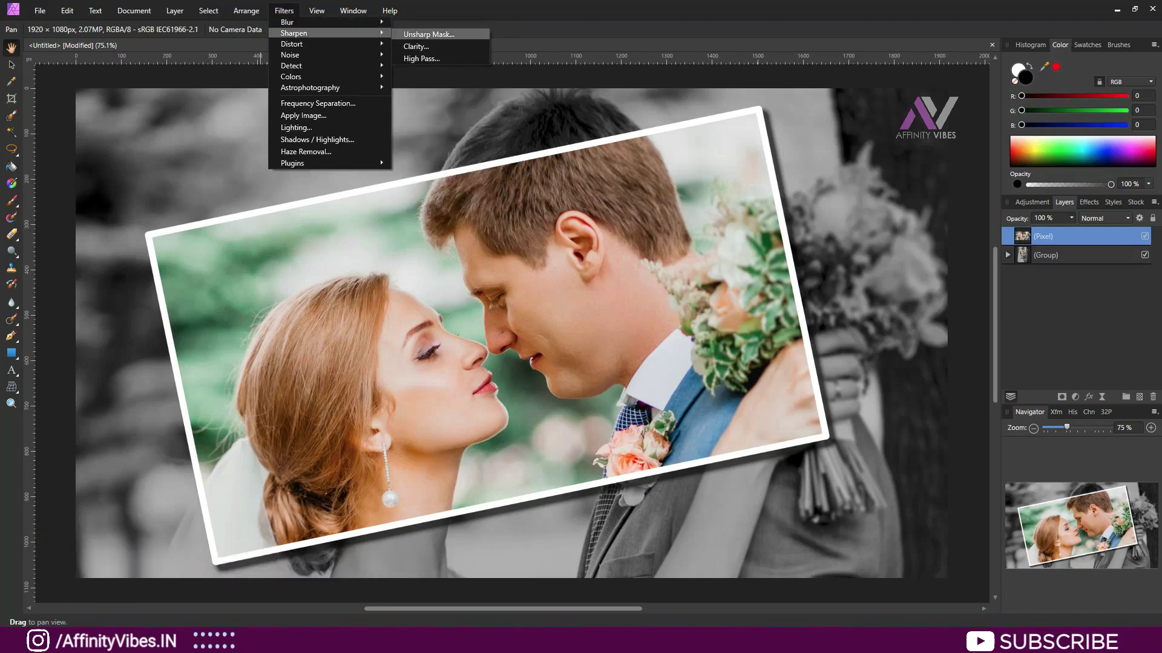
pyautogui.click(428, 34)
pyautogui.moveTo(835, 480); pyautogui.dragTo(773, 224)
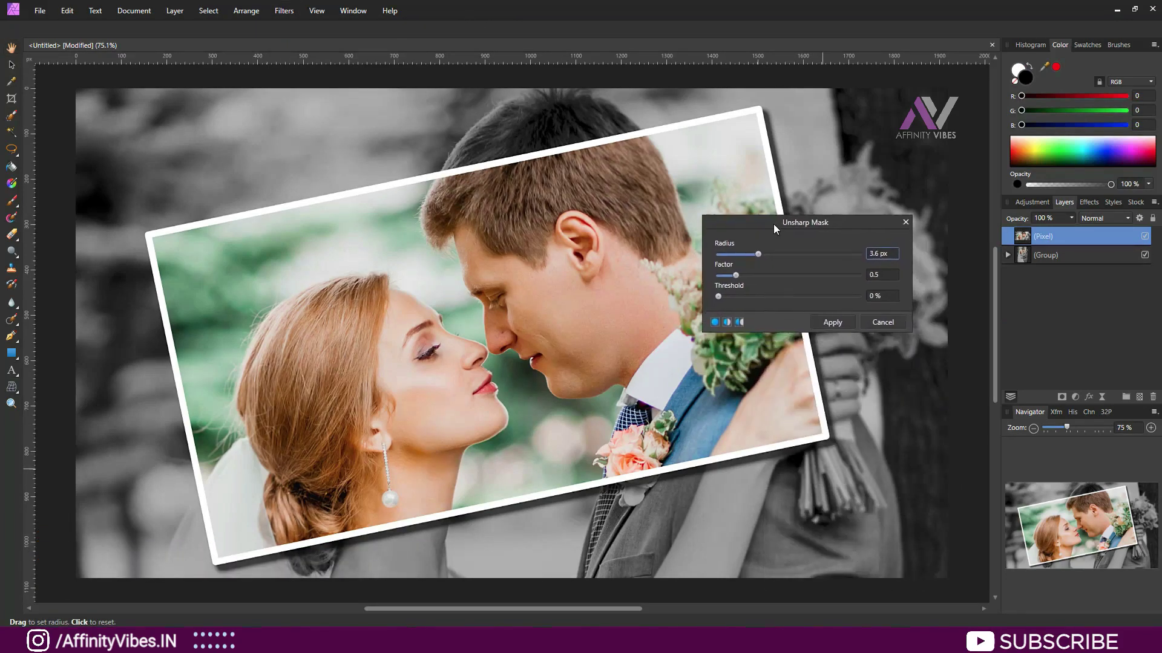
pyautogui.click(758, 254)
pyautogui.moveTo(718, 254); pyautogui.dragTo(756, 254)
pyautogui.click(882, 253)
pyautogui.write('3')
pyautogui.press('Return')
pyautogui.click(905, 222)
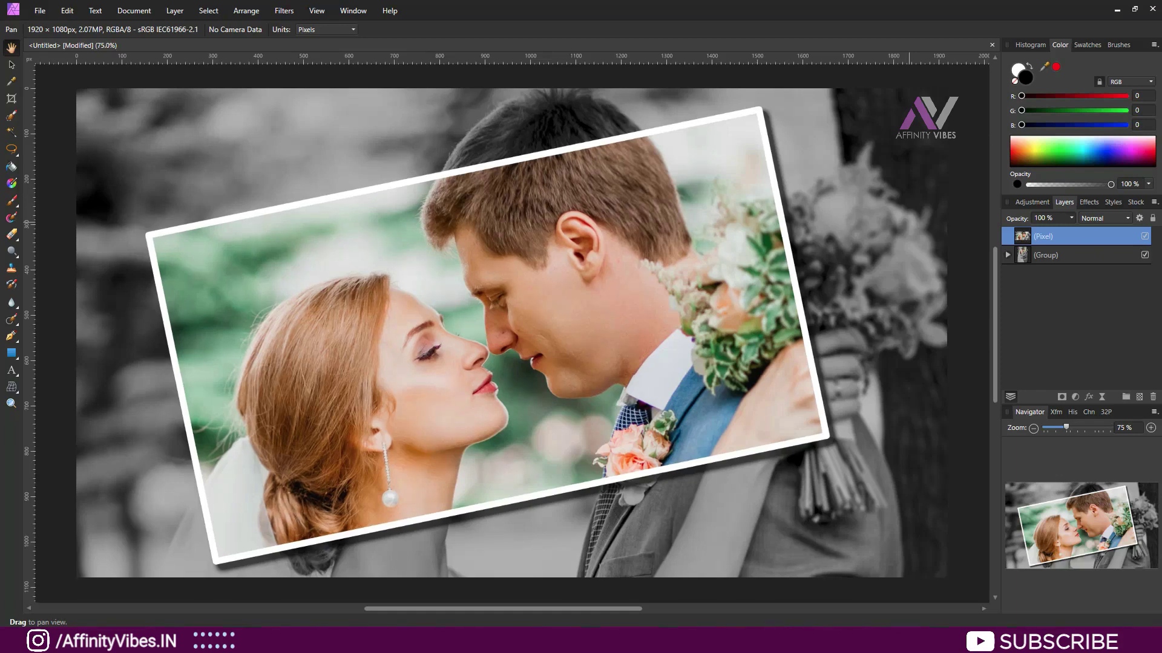
pyautogui.hotkey('ctrl', '-')
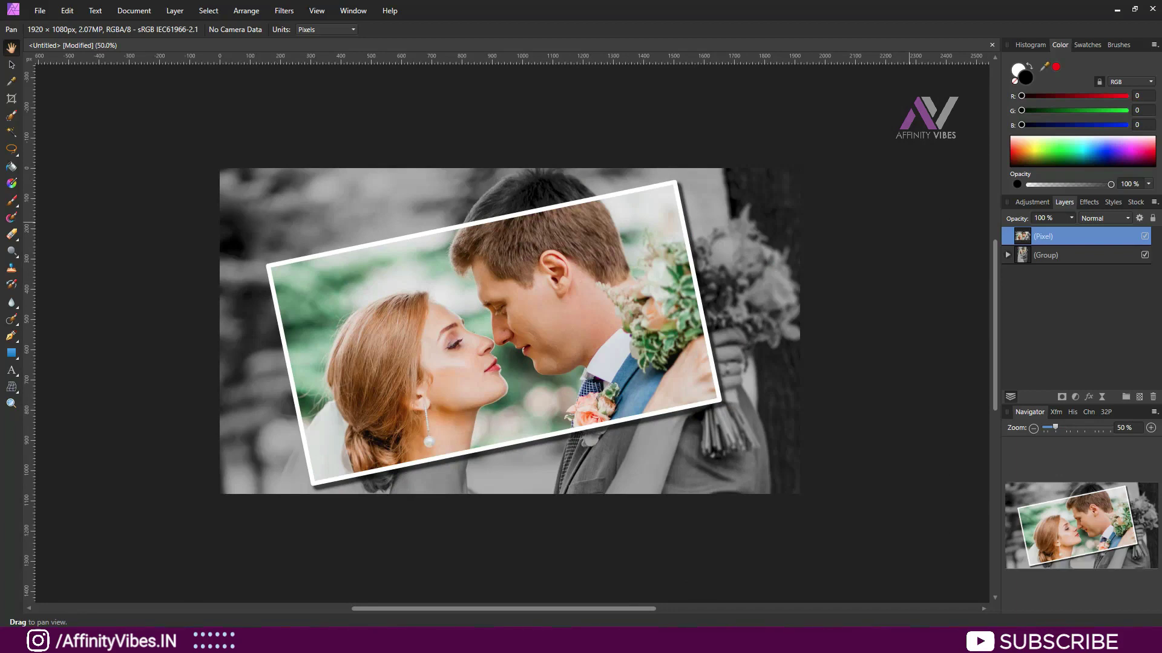
pyautogui.hotkey('ctrl', '+')
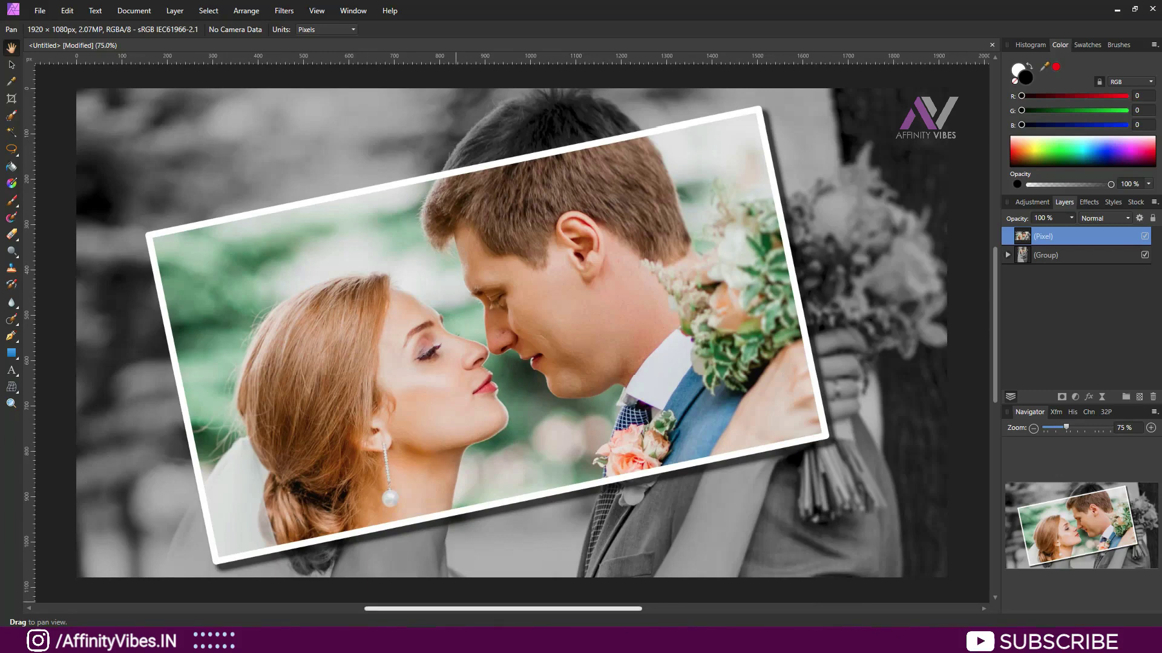
pyautogui.moveTo(462, 609); pyautogui.dragTo(456, 609)
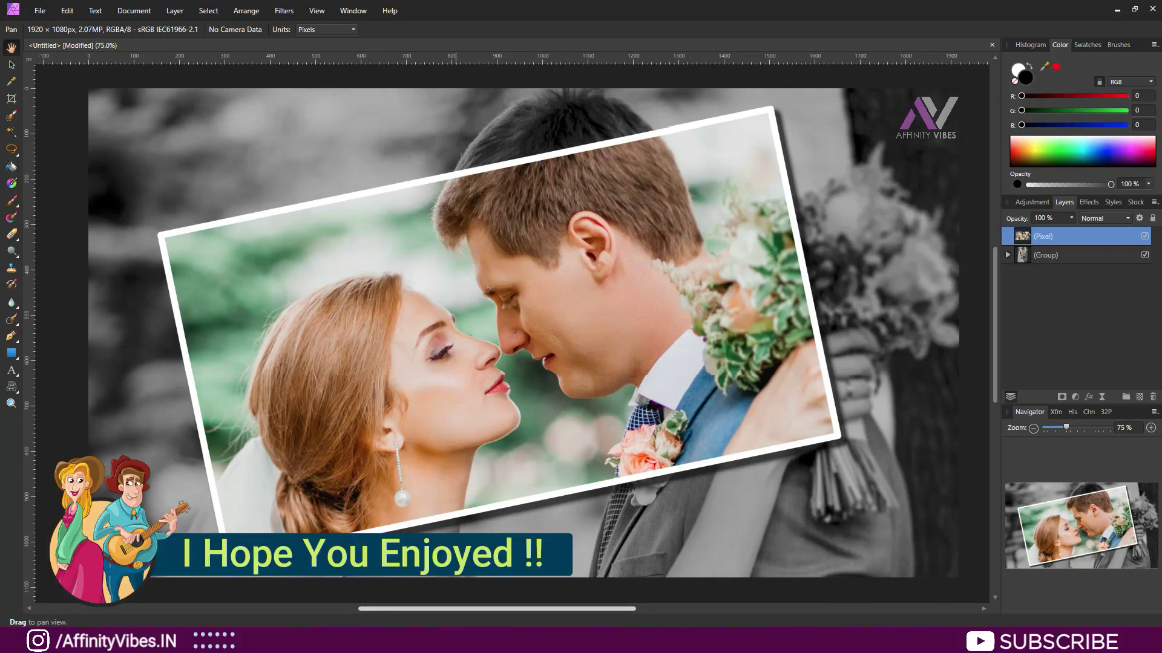